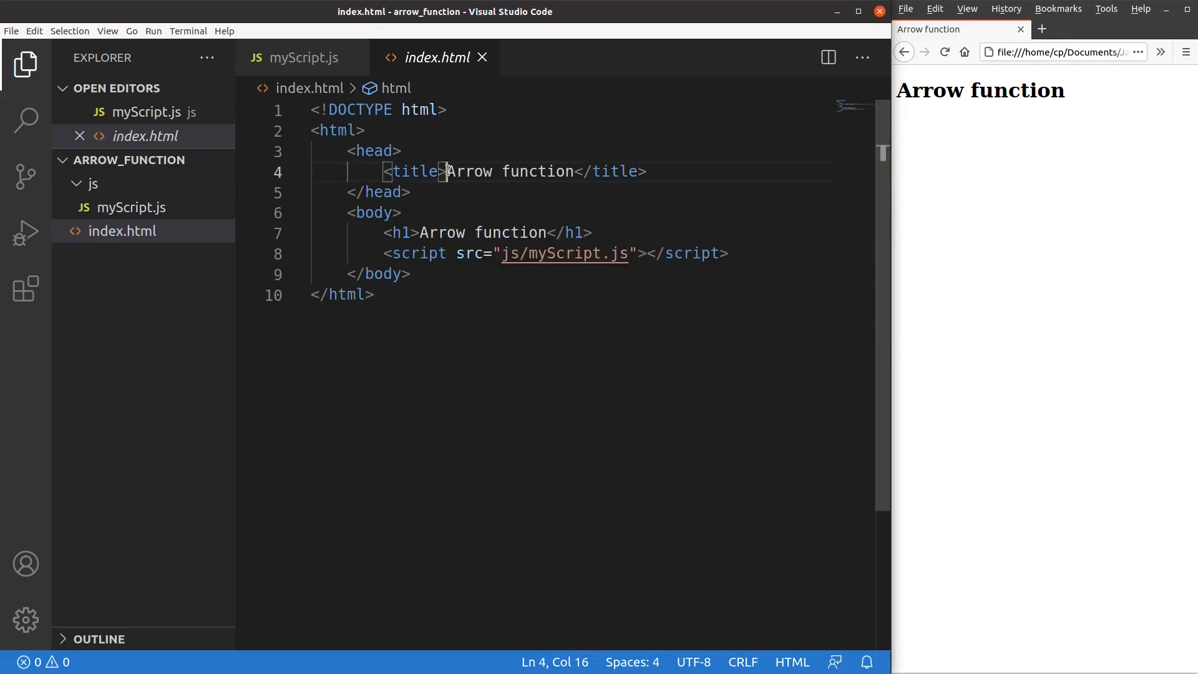
Review index.html's page title, Arrow function heading and the myScript.js script source.
drag(447, 171, 576, 171)
click(578, 172)
drag(420, 232, 546, 235)
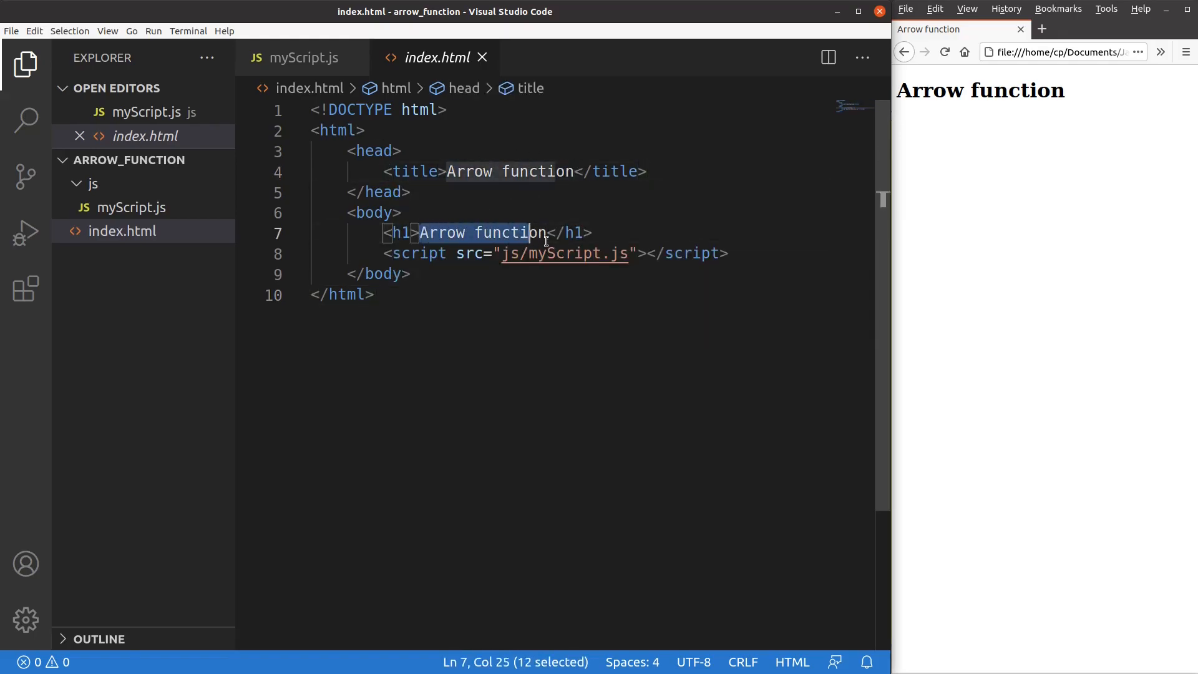
click(547, 236)
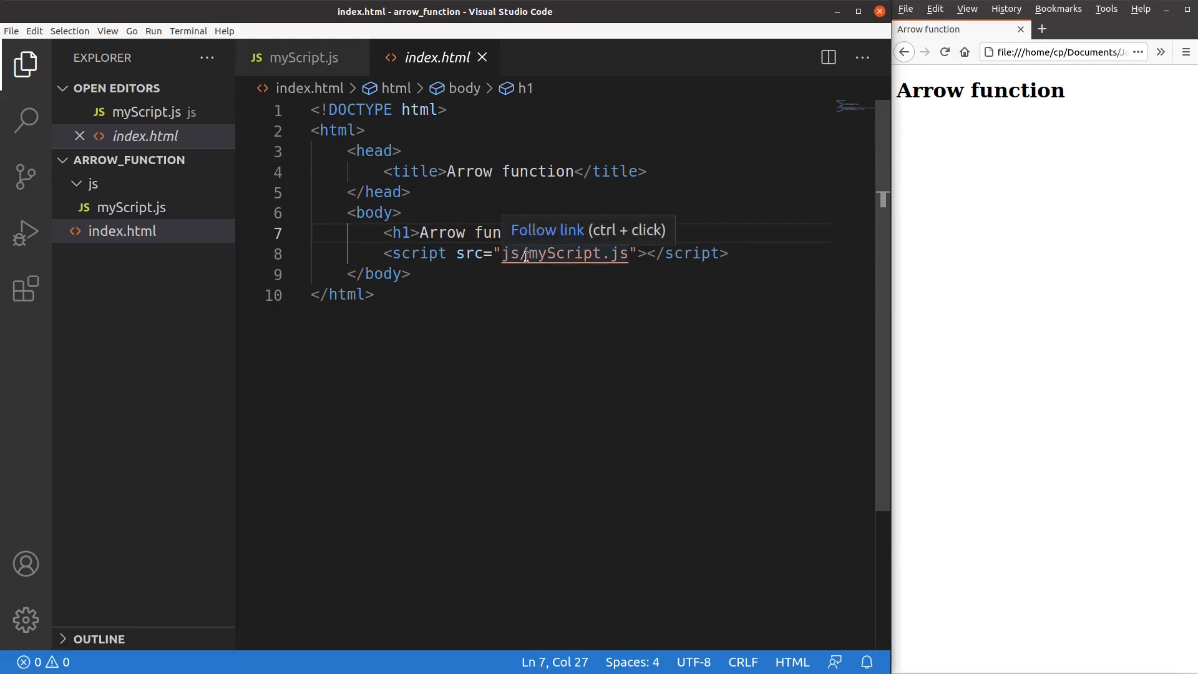
drag(527, 256, 629, 257)
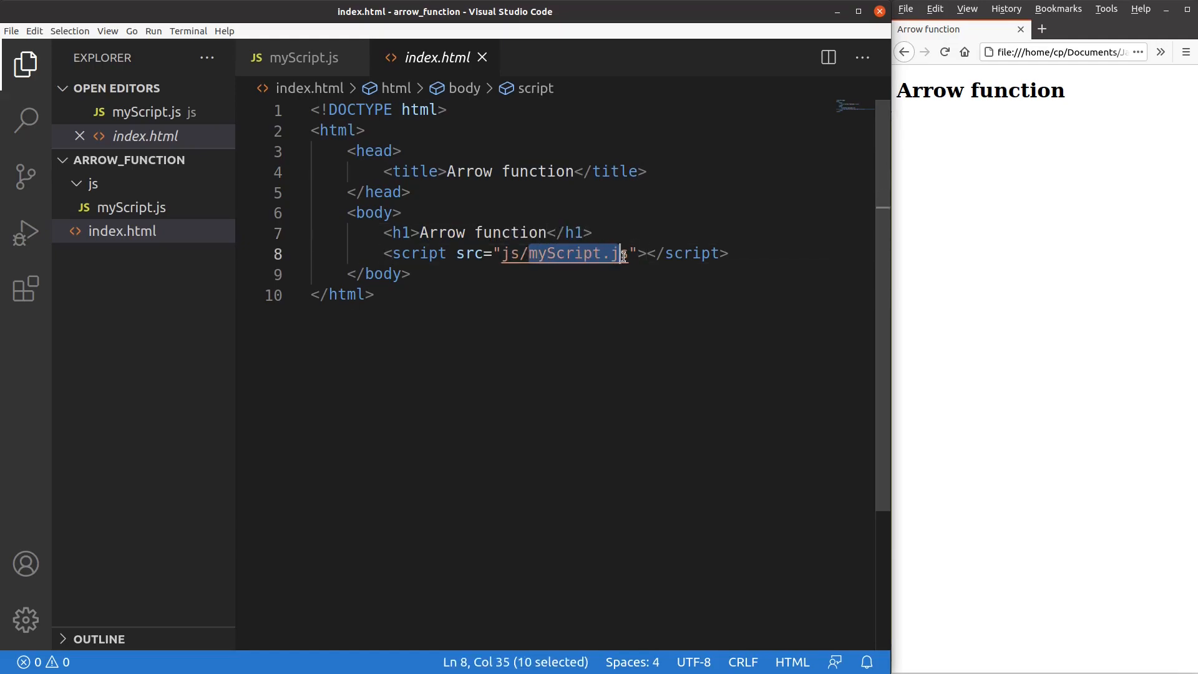
click(627, 256)
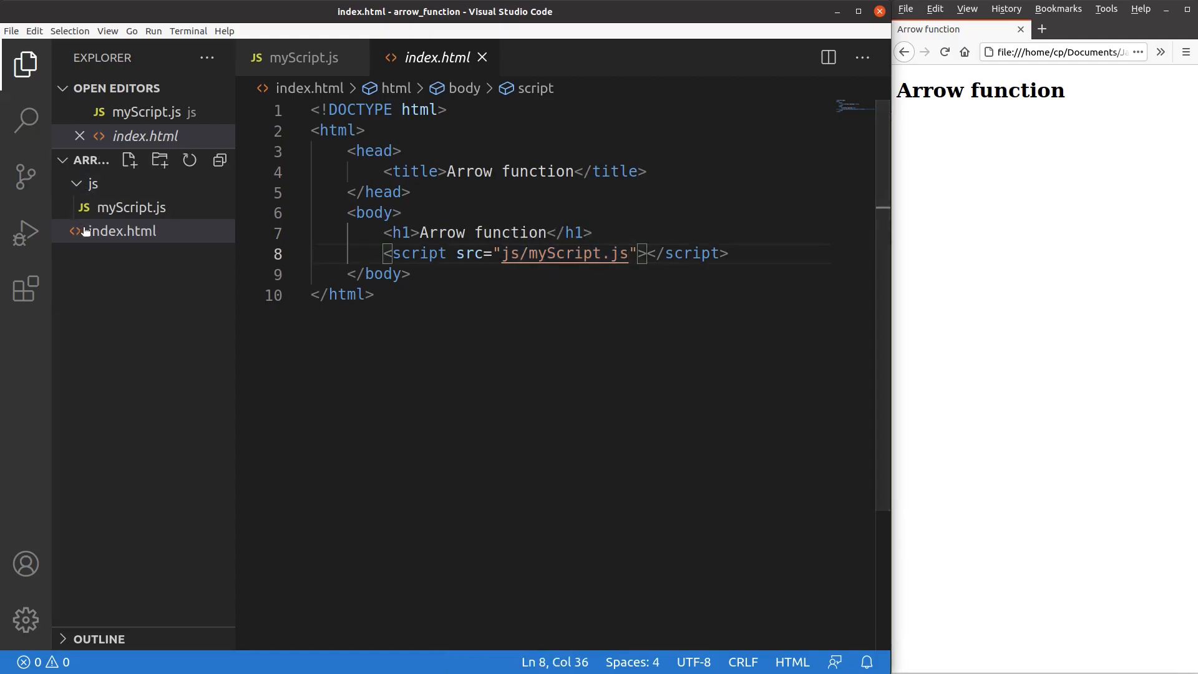
mouse_move(141, 216)
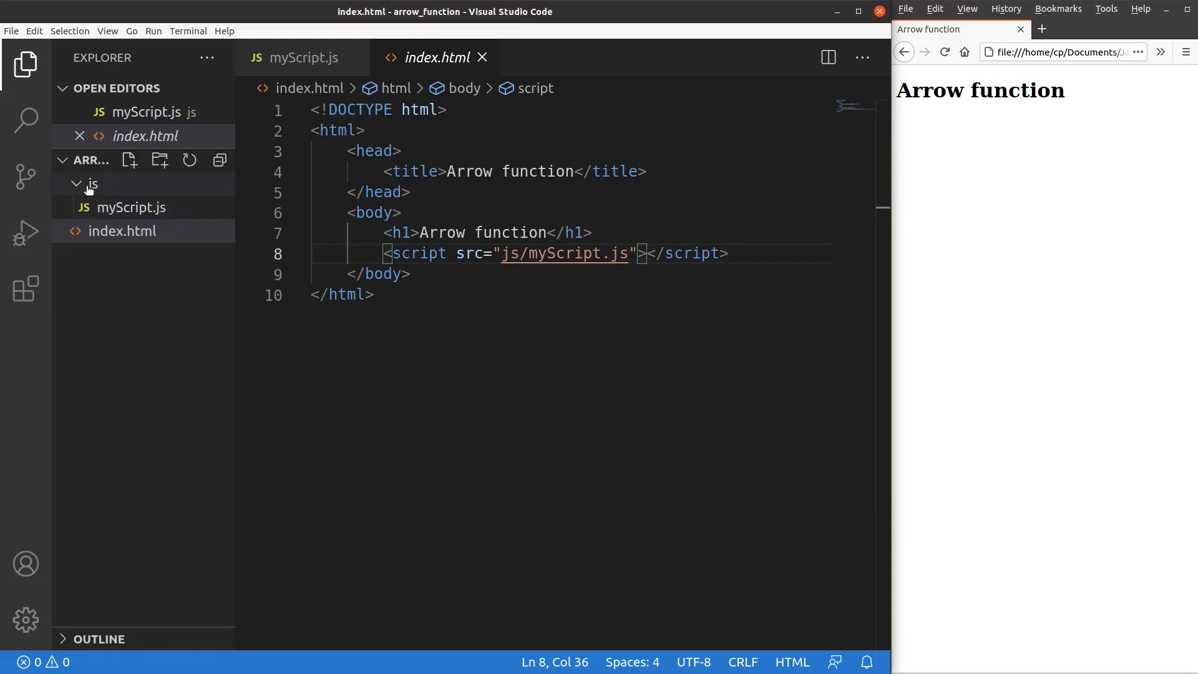
Switch to myScript.js and add let getPower = (base, exponent) => base ** exponent; on line 3.
click(302, 58)
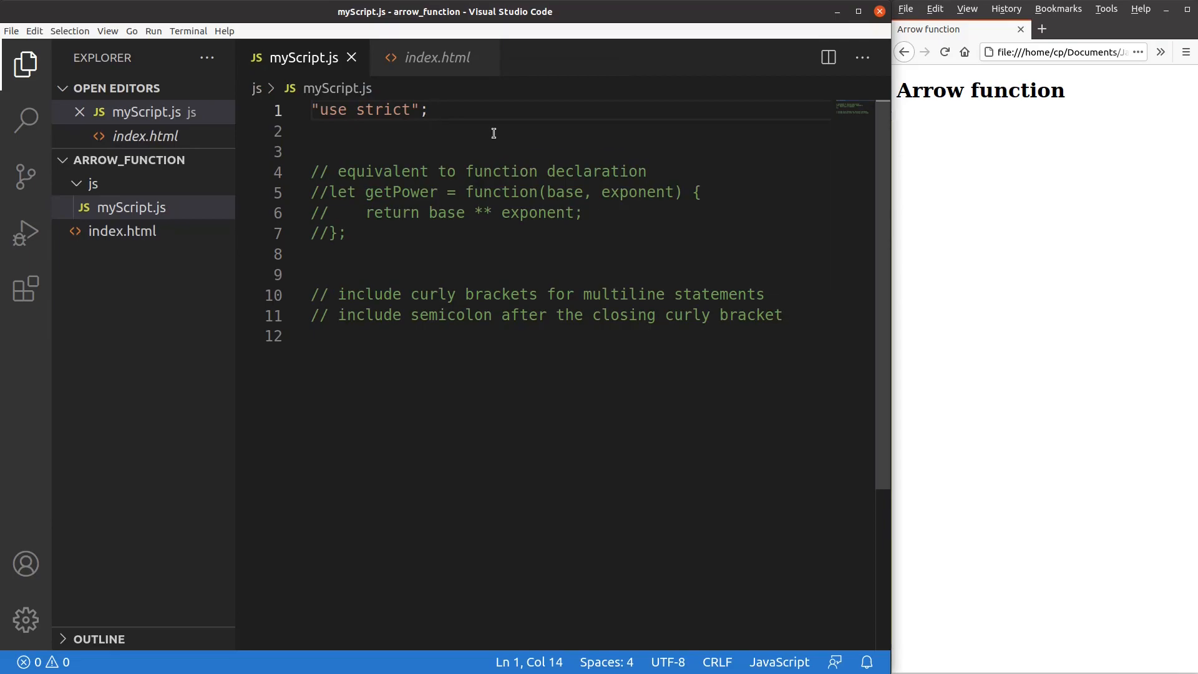
drag(443, 113, 311, 110)
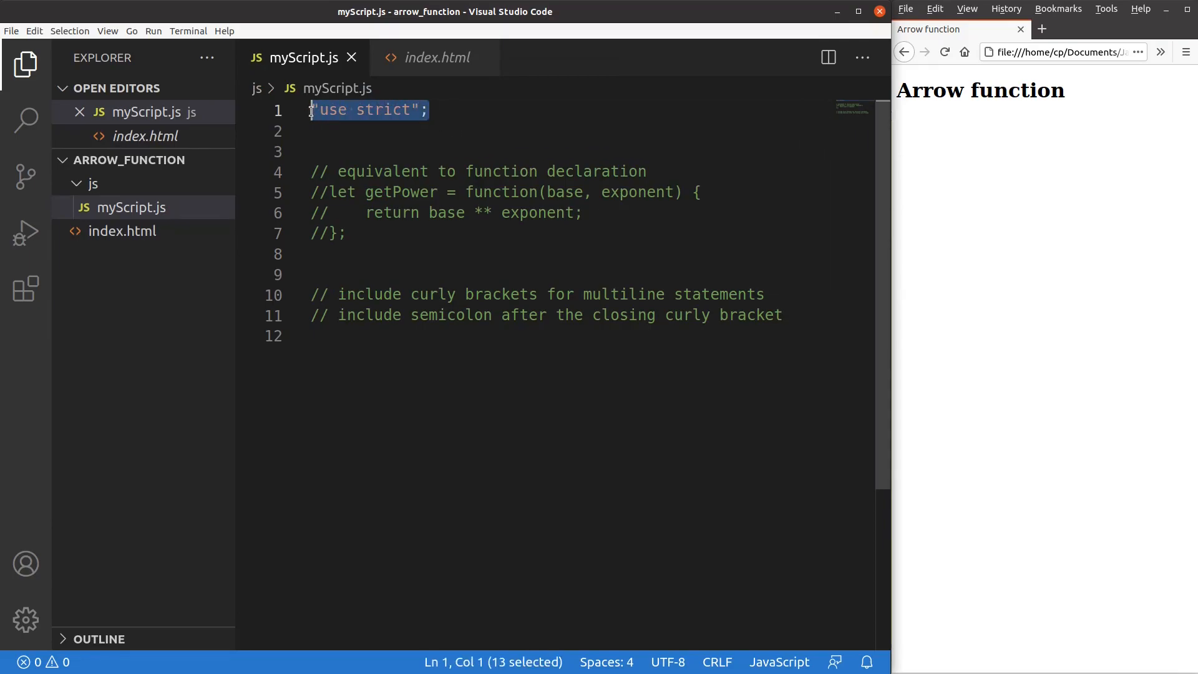
click(478, 123)
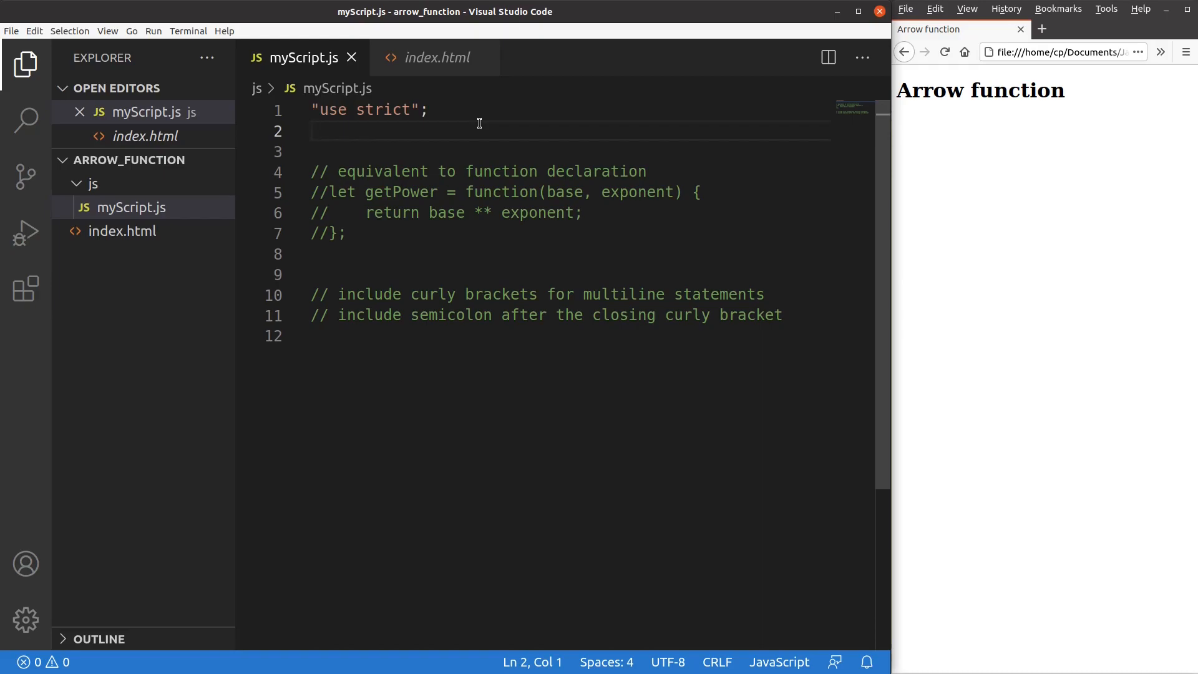
key(Return)
text(le)
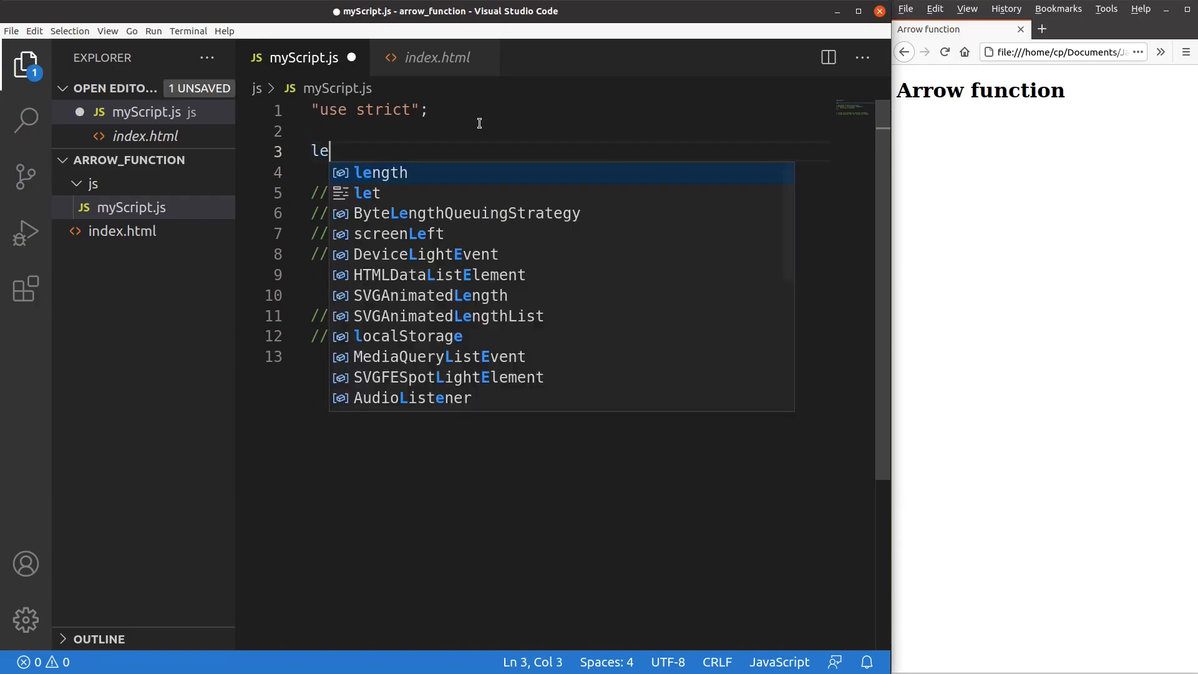
text(t getPower = (base)
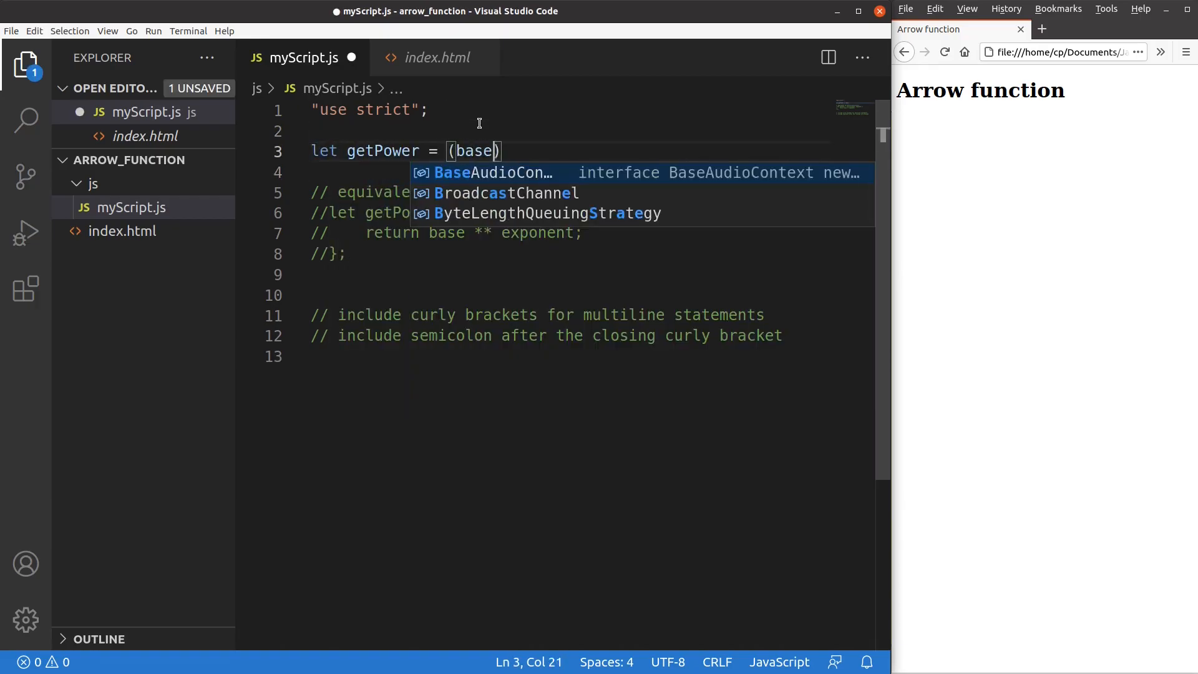
text(, exponn)
key(BackSpace)
text(ent) )
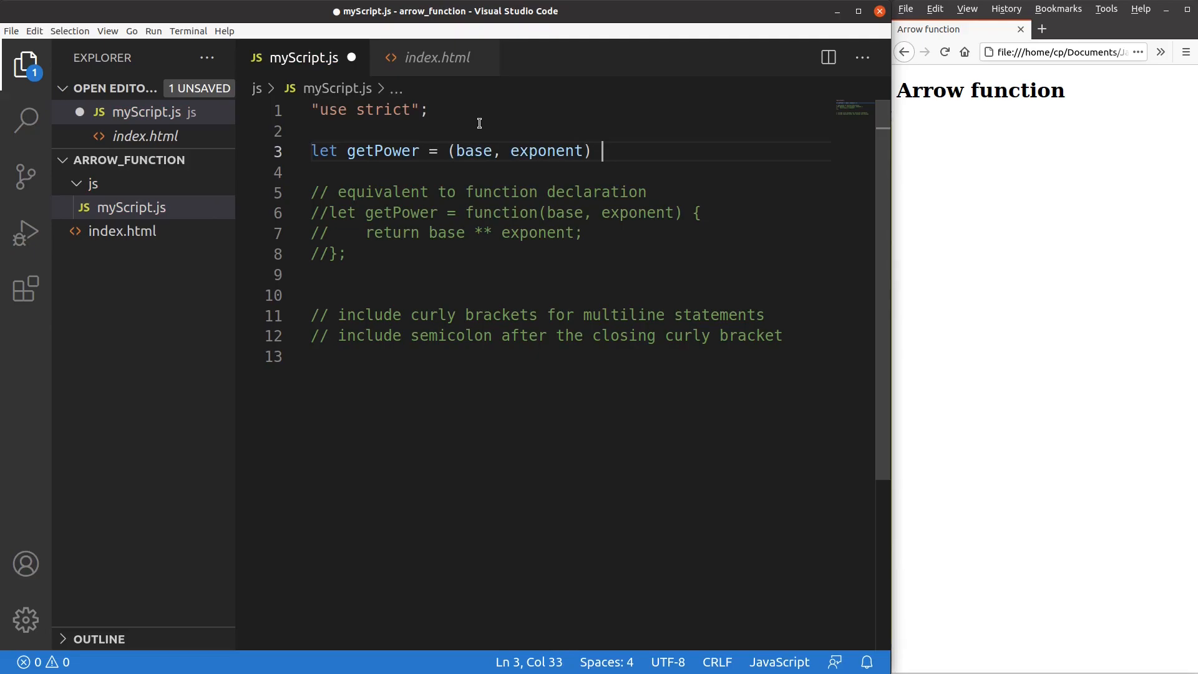
text(=> base ** exponen)
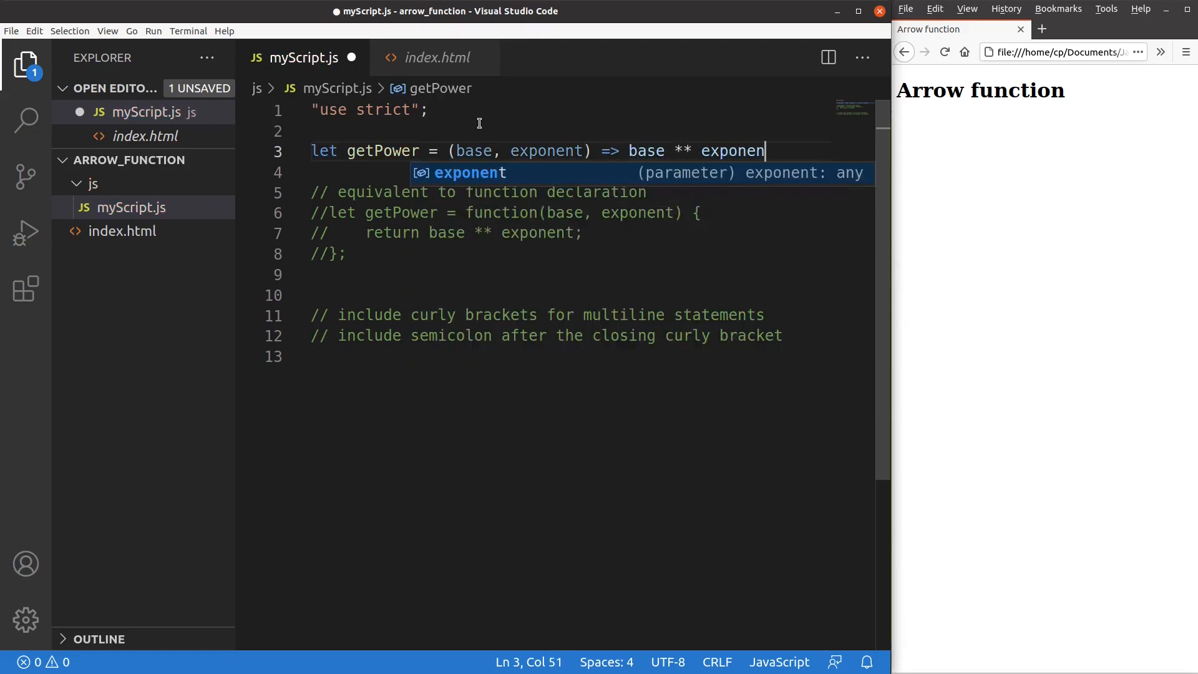
text(t;)
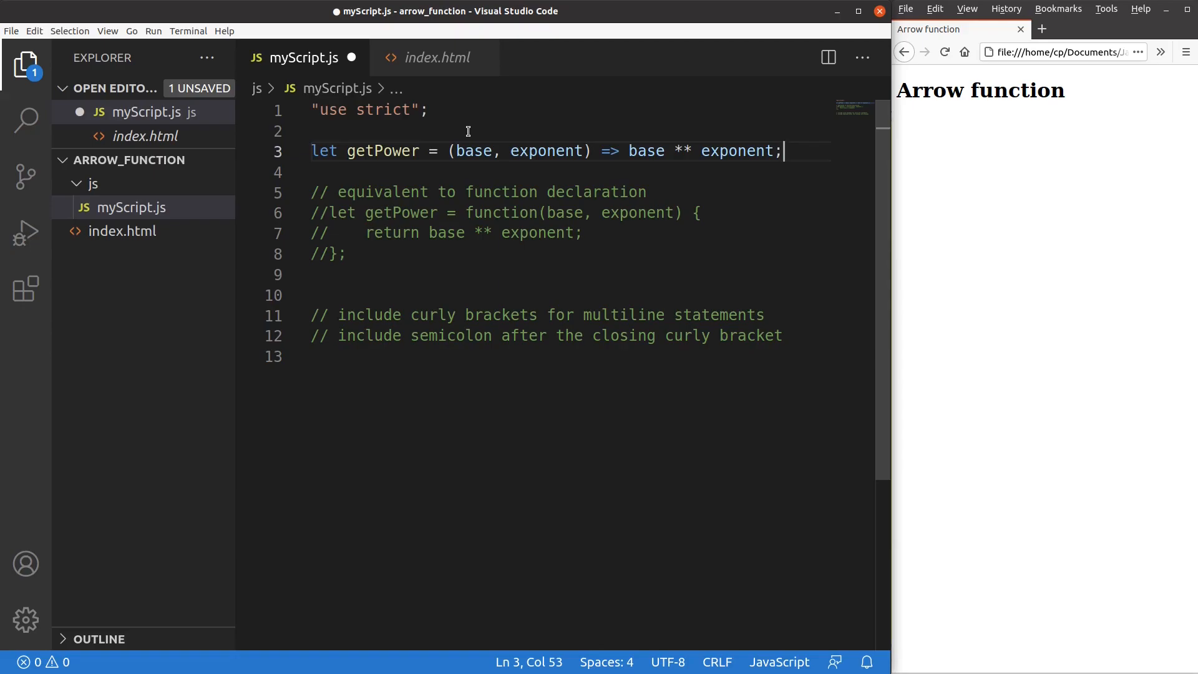
mouse_move(383, 150)
drag(421, 152, 347, 152)
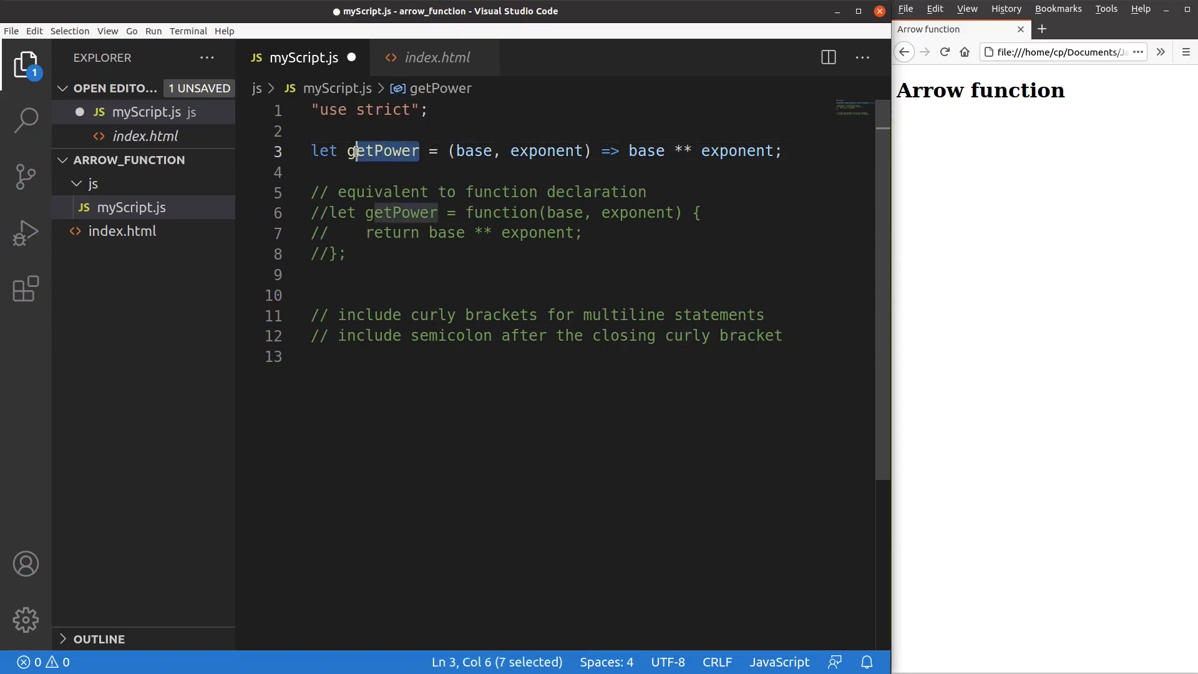
drag(441, 153, 434, 155)
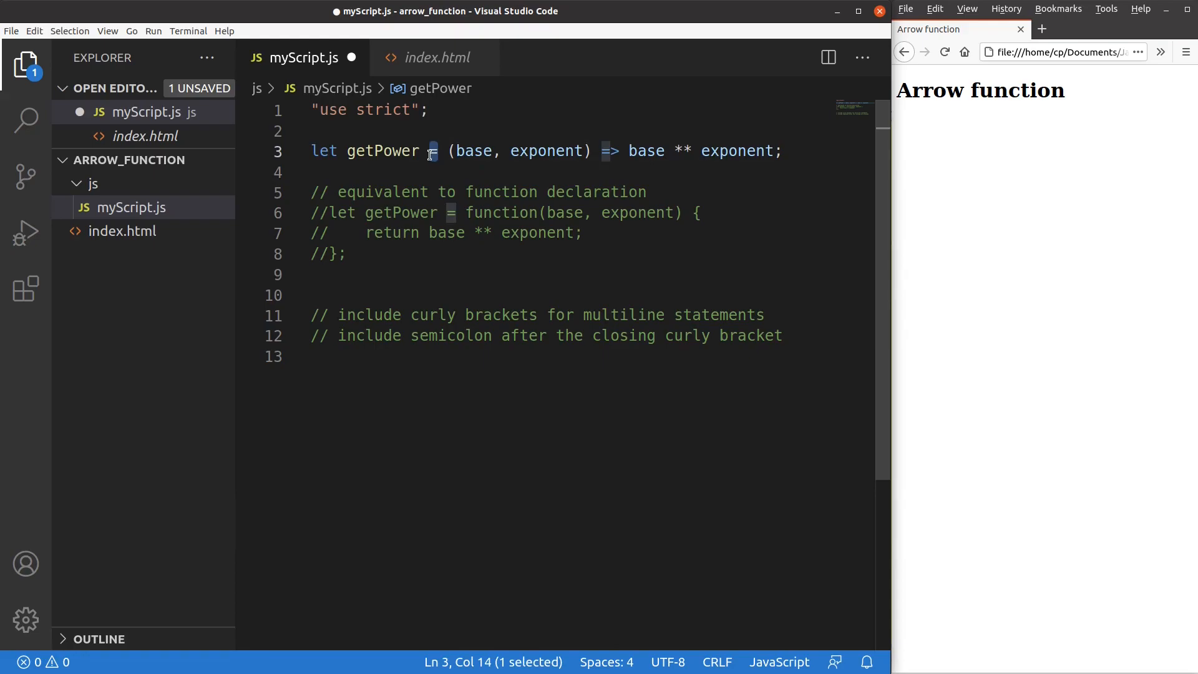
click(468, 139)
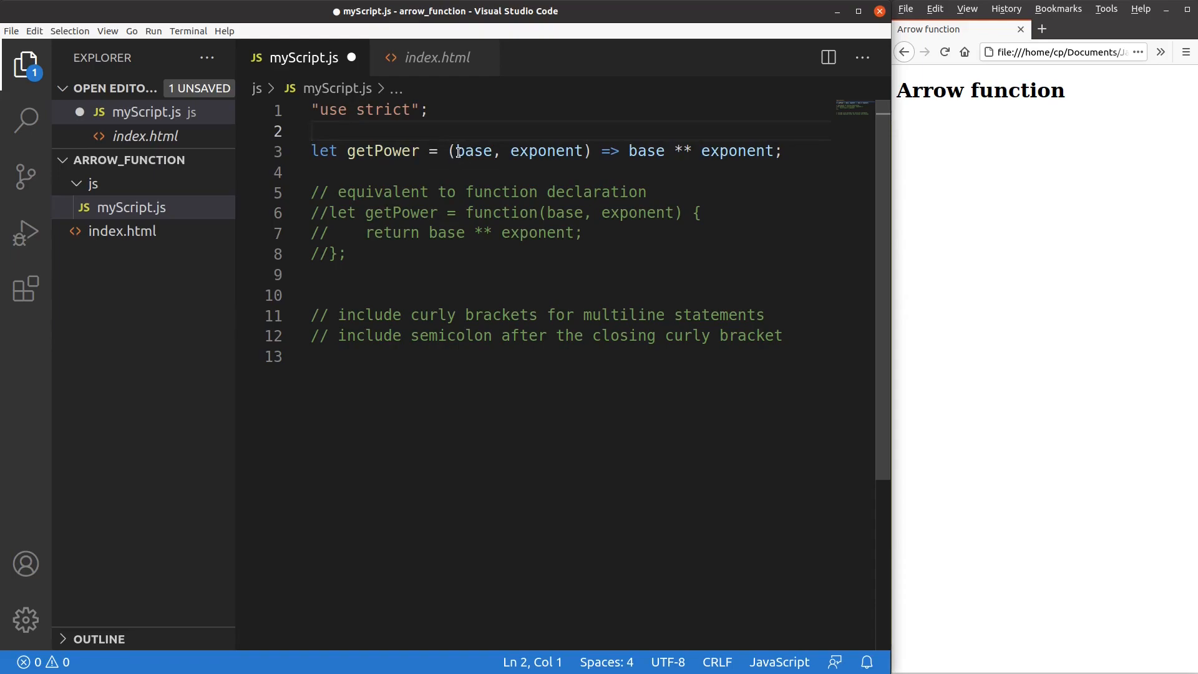
mouse_move(474, 151)
drag(455, 151, 490, 153)
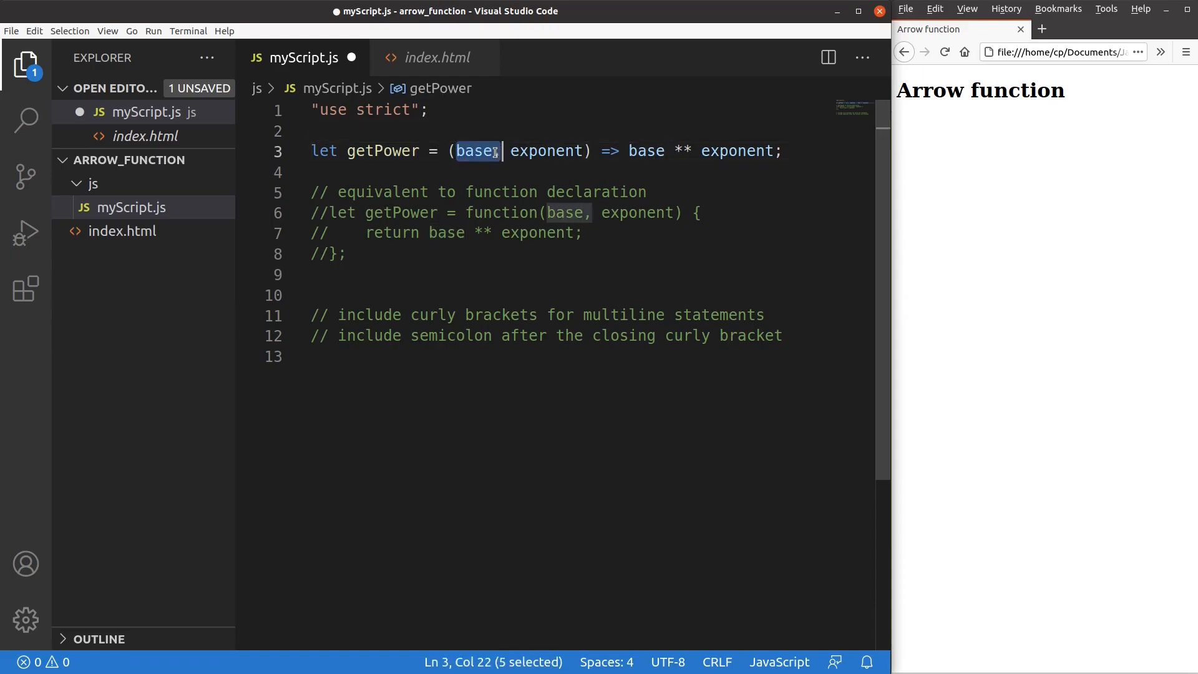
click(501, 151)
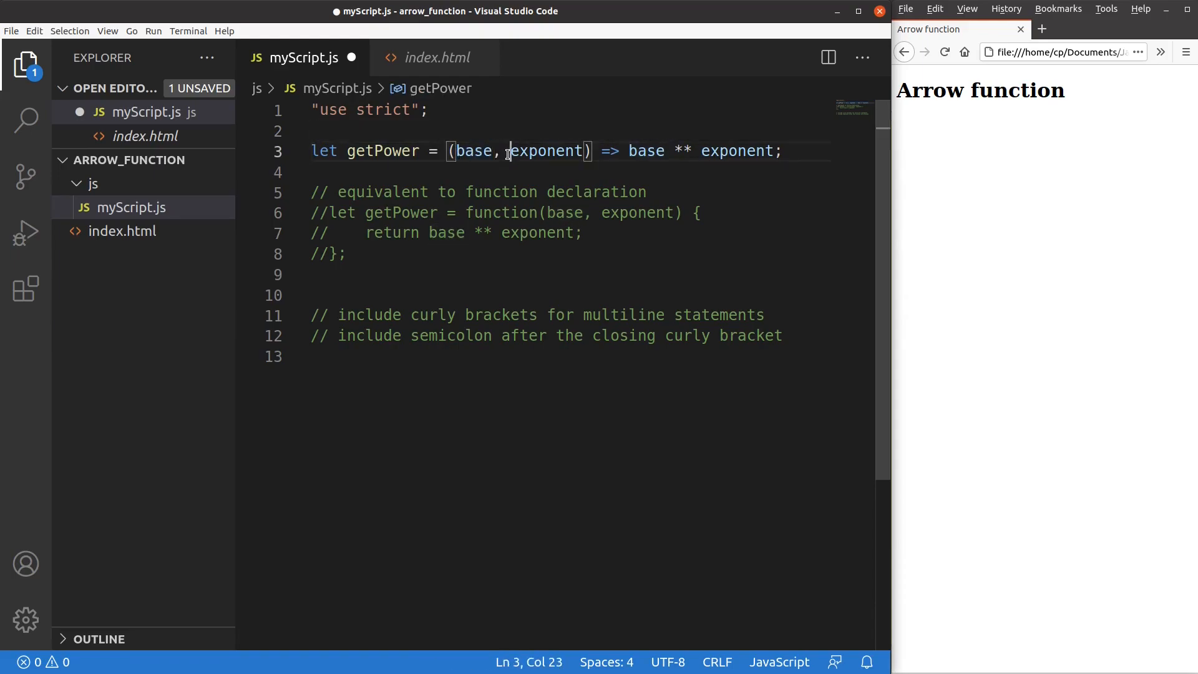
drag(511, 151, 587, 151)
click(587, 151)
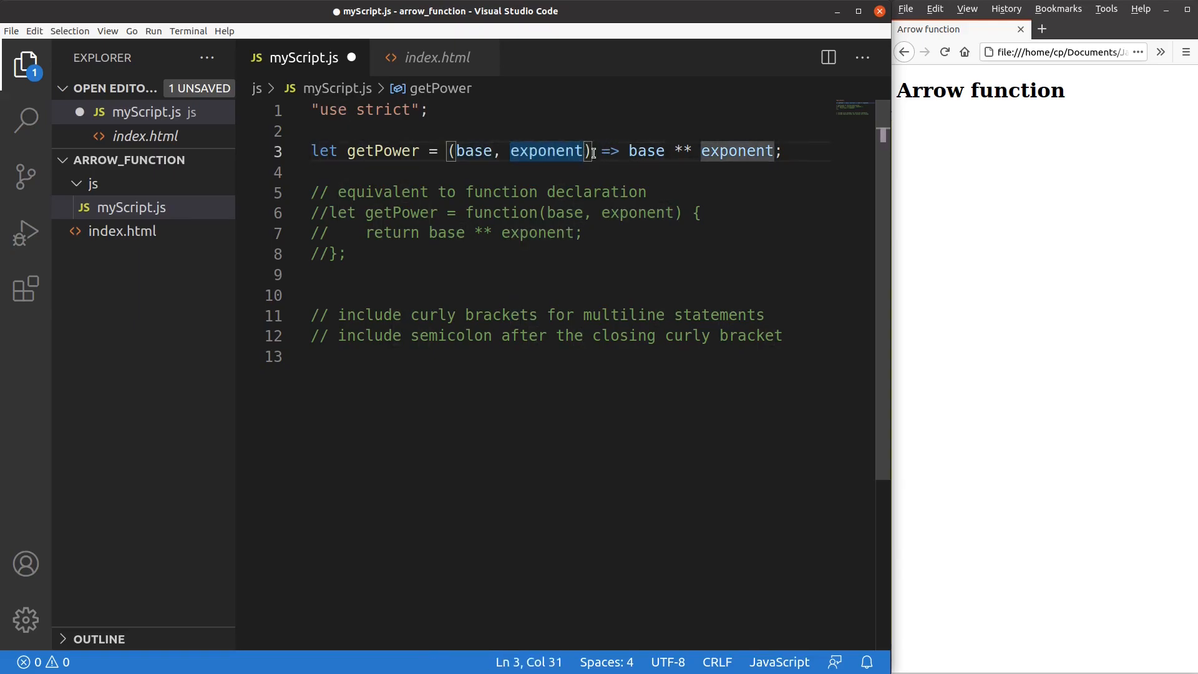
click(610, 152)
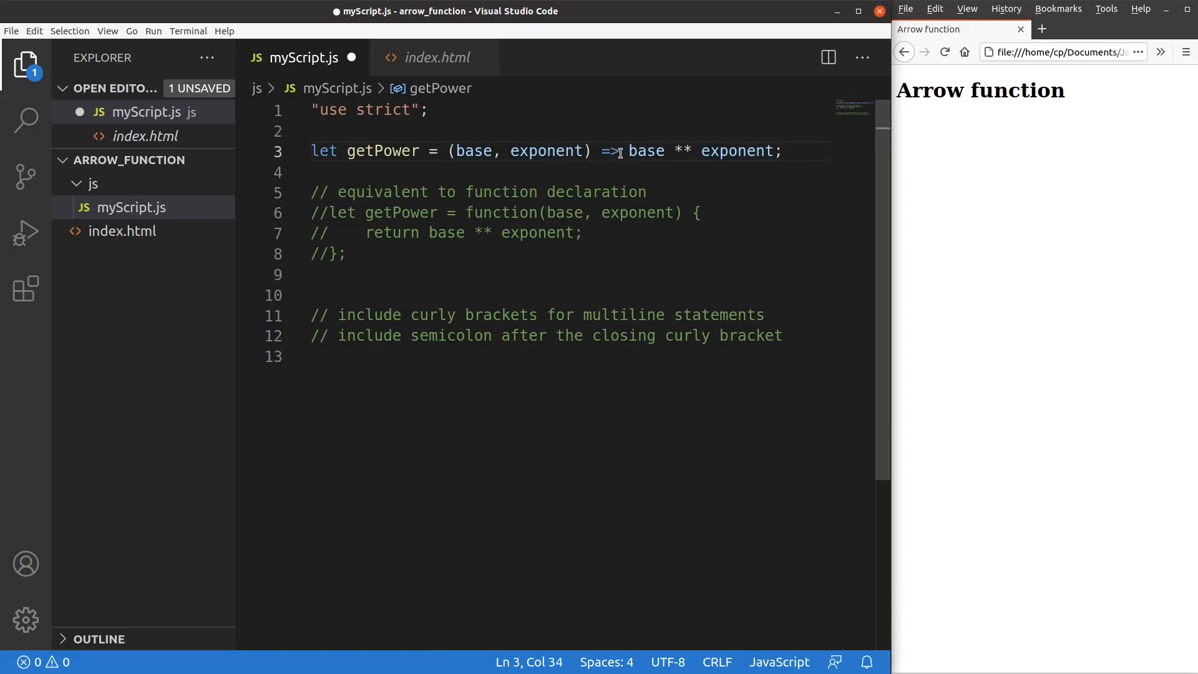
drag(621, 153, 602, 153)
click(602, 154)
drag(628, 153, 783, 153)
click(784, 153)
mouse_move(796, 150)
mouse_down()
mouse_move(311, 151)
mouse_move(423, 150)
mouse_up()
click(311, 151)
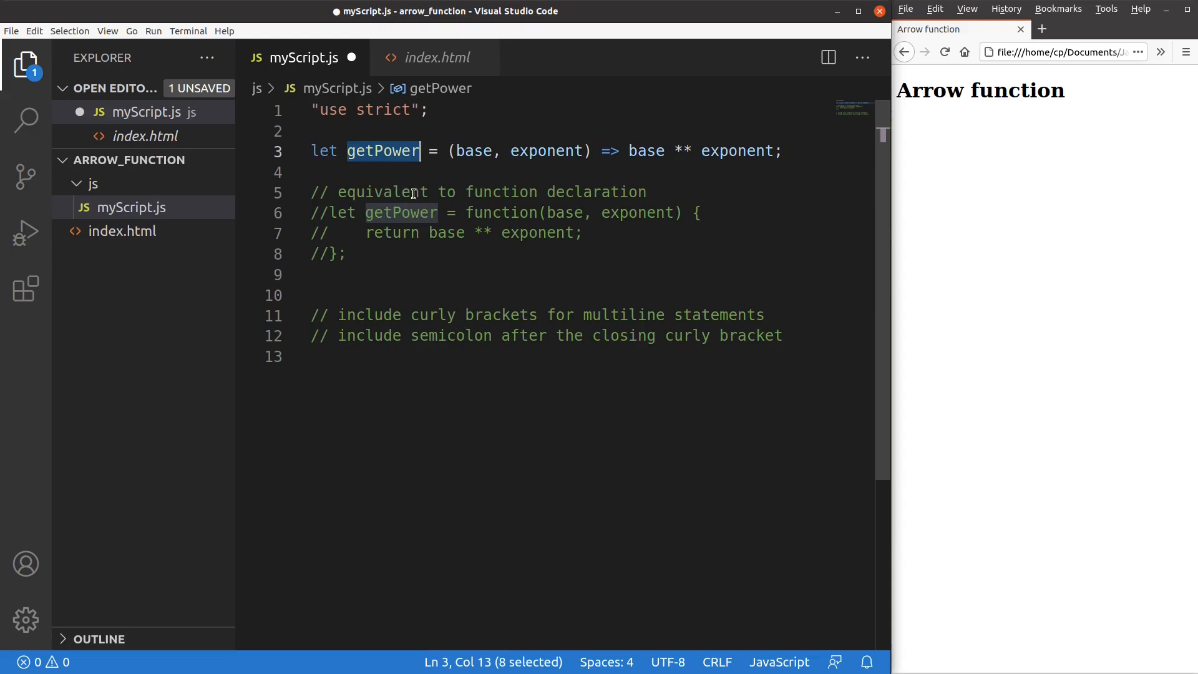
click(330, 212)
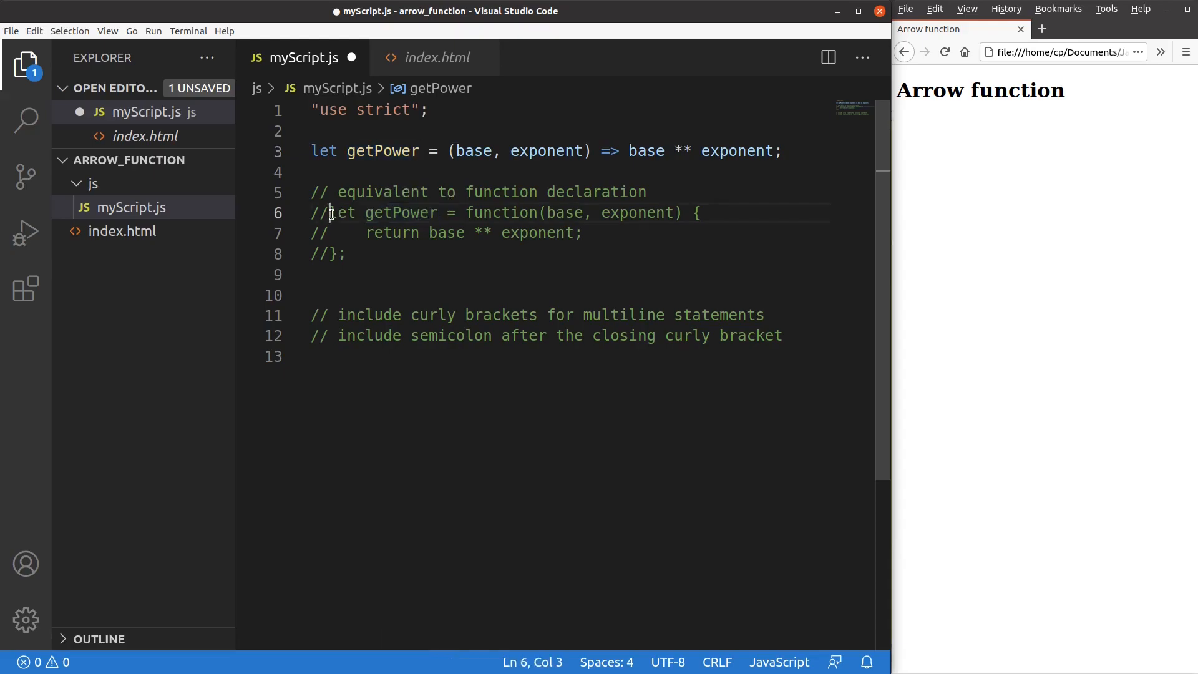
key(BackSpace)
key(BackSpace)
key(Down)
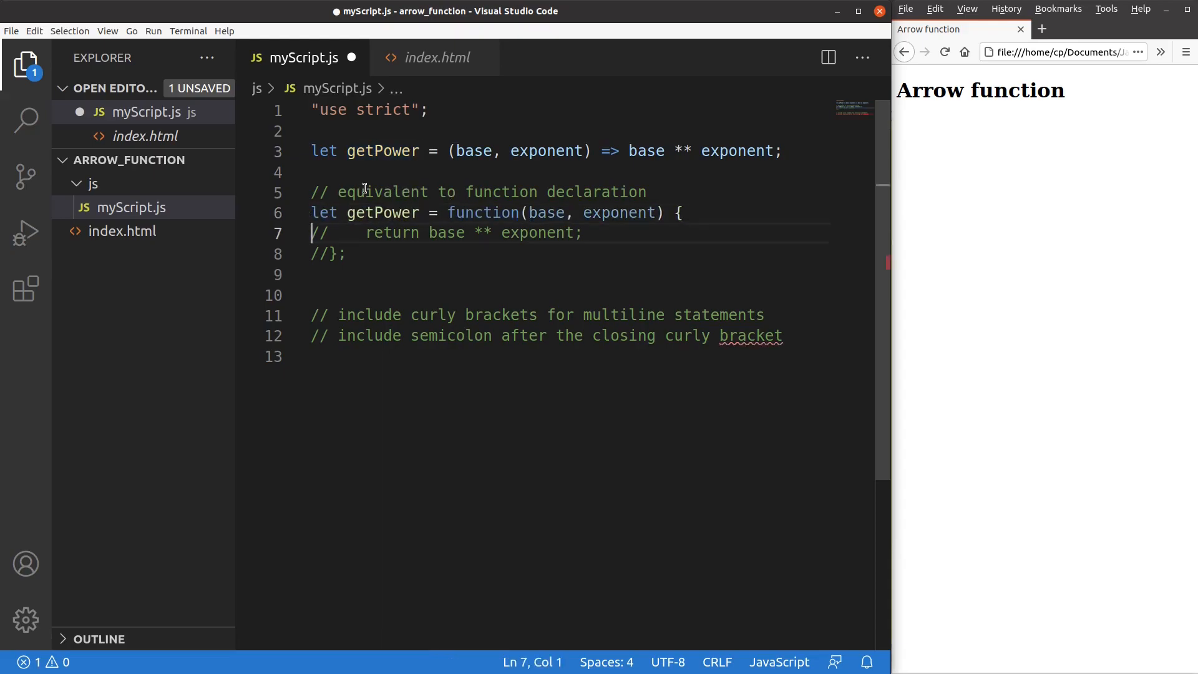
key(Delete)
key(Delete)
key(Down)
key(Delete)
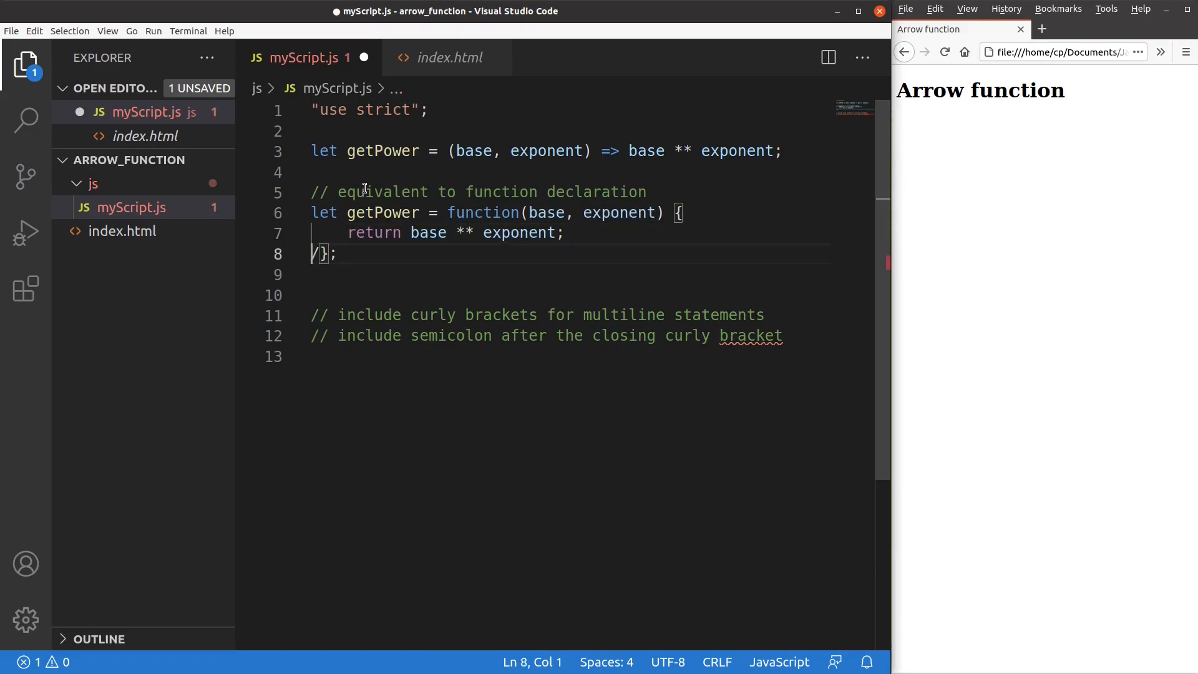
key(Delete)
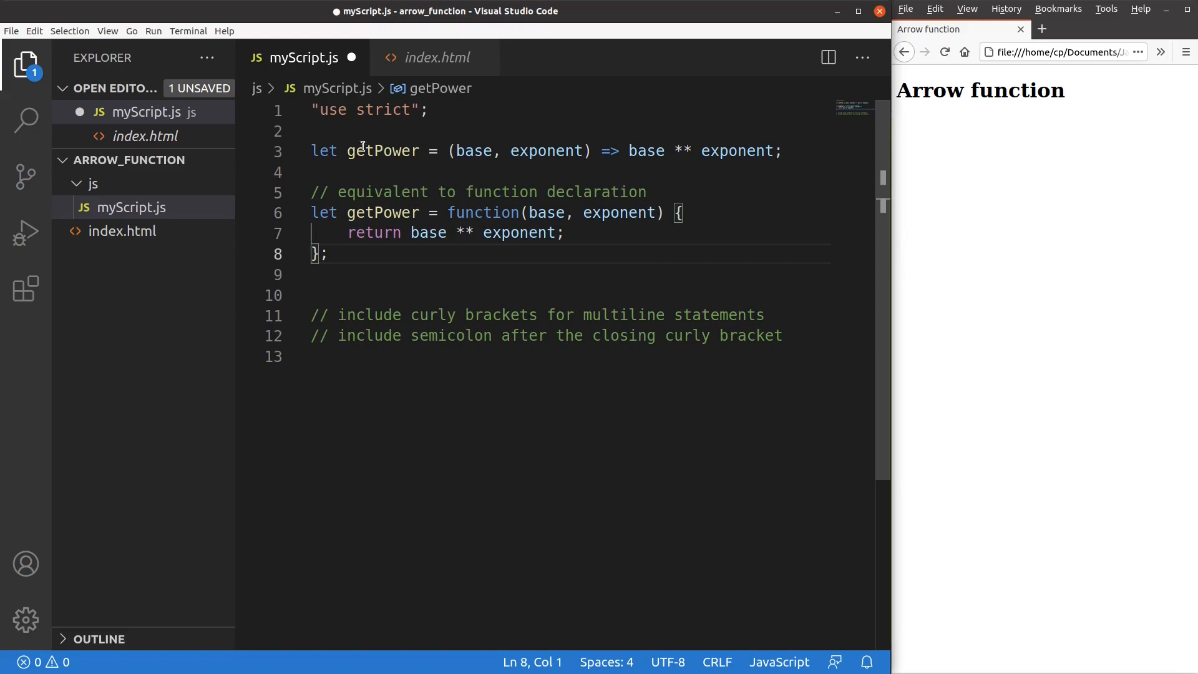
click(313, 212)
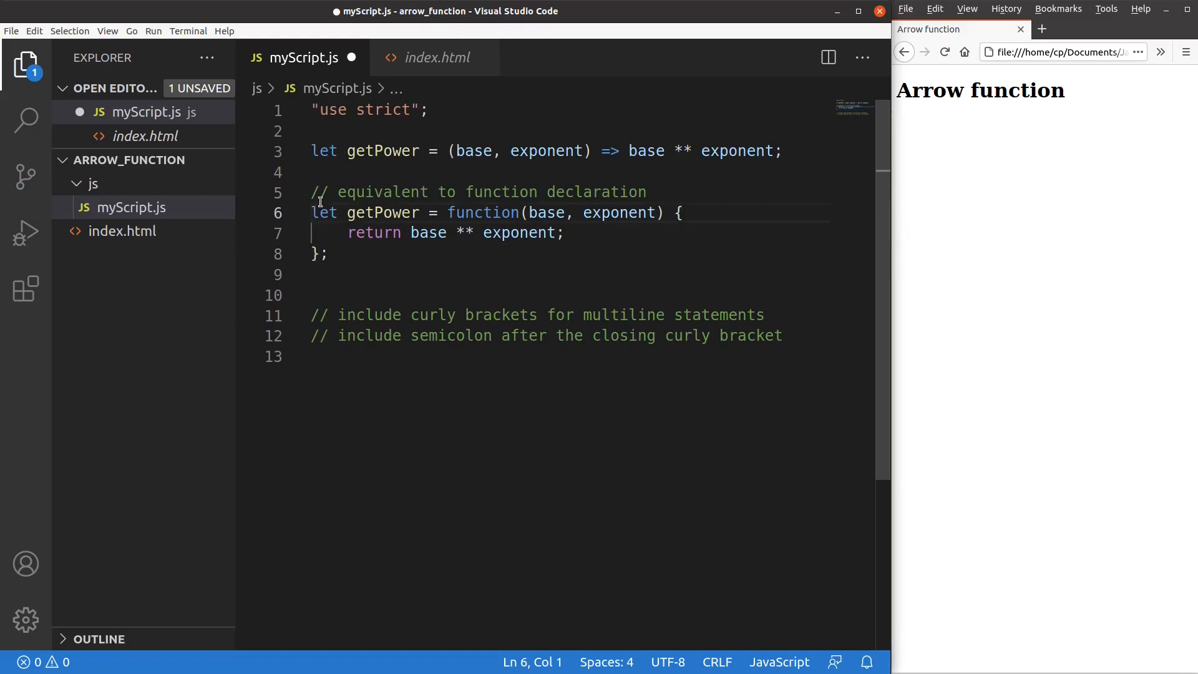
text(//)
key(Down)
key(Left)
key(Left)
text(//)
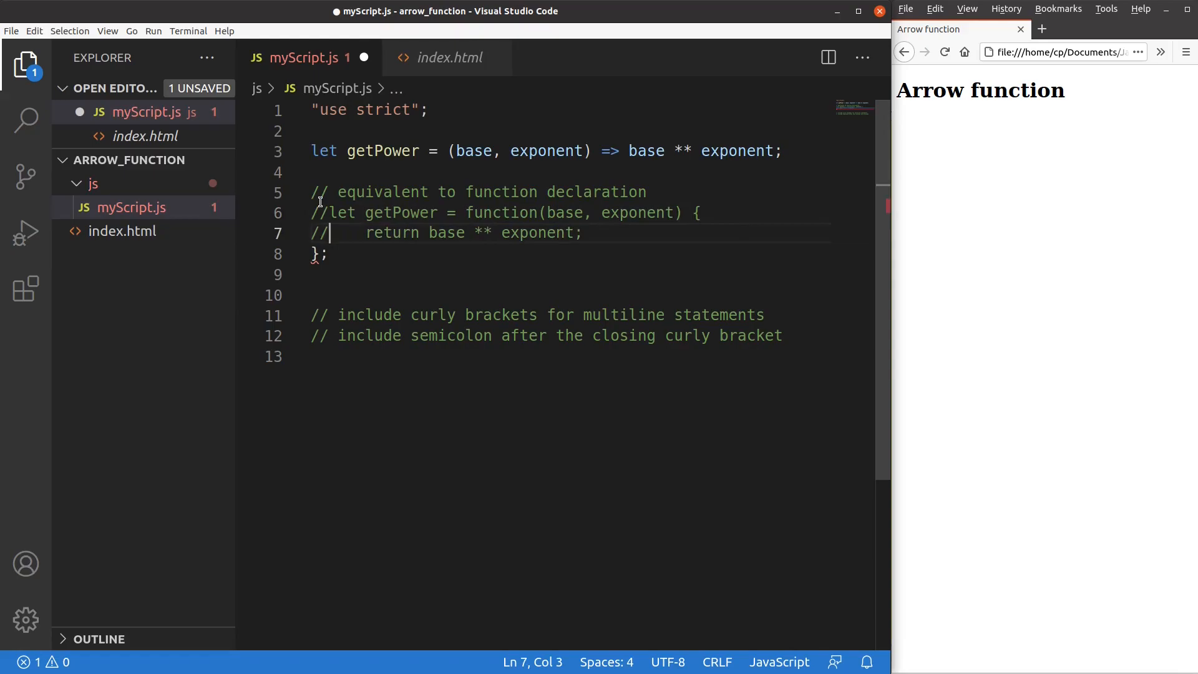
key(Down)
key(Left)
key(Left)
text(//)
key(Down)
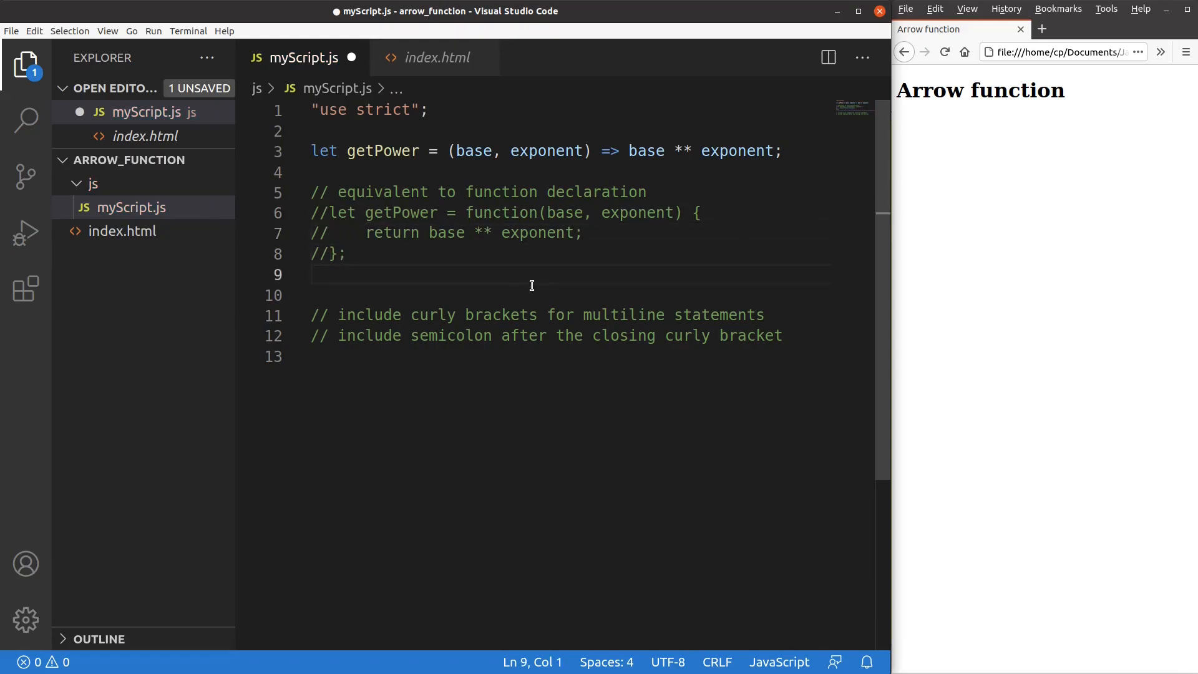
Add alert(getPower(2, 5)); on a new line below the getPower definition.
click(360, 166)
key(Return)
key(Return)
key(Up)
text(ale)
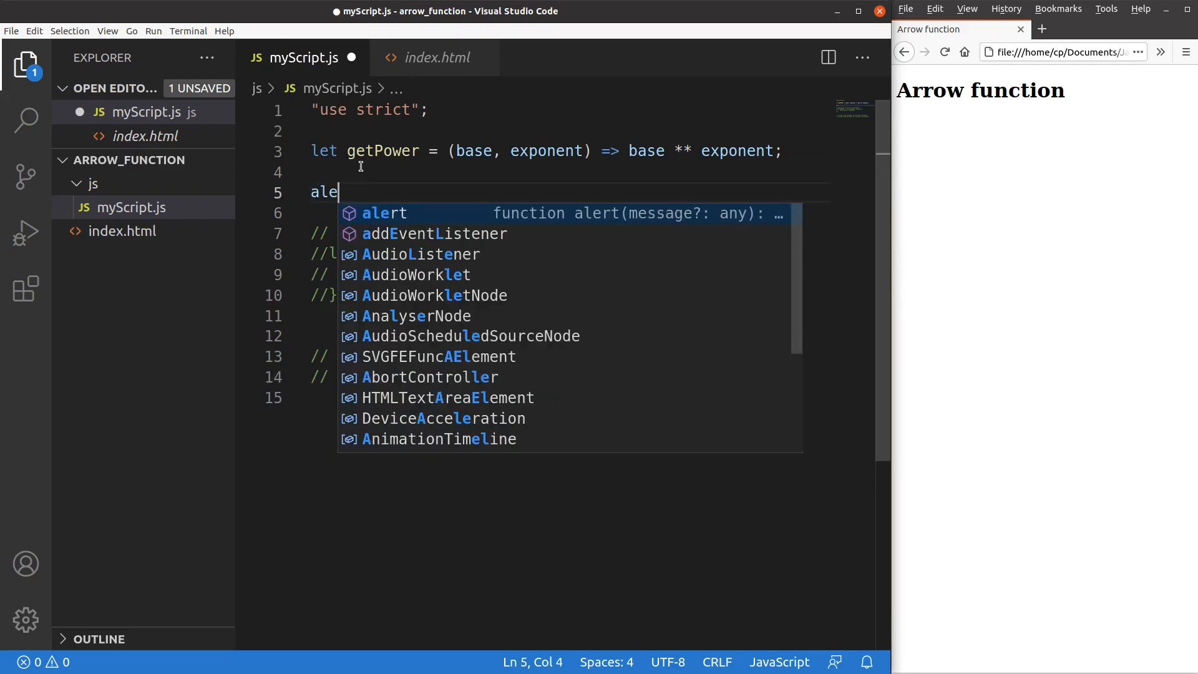
text(rt(getPower)
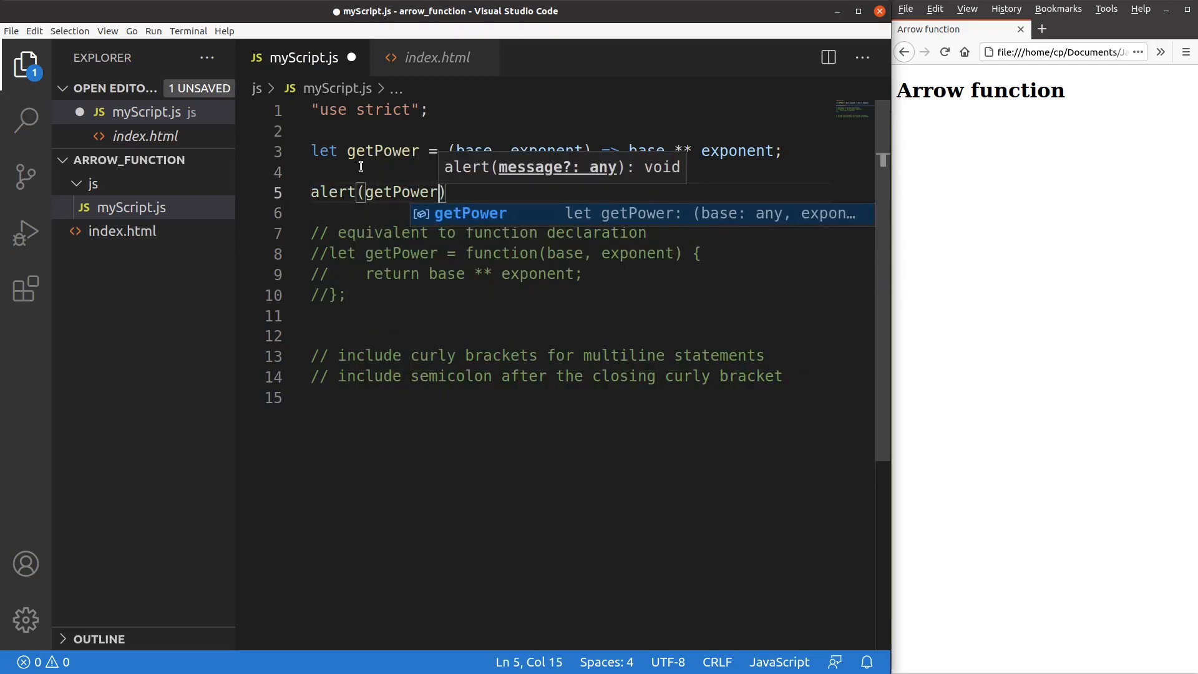
text((2, 5)))
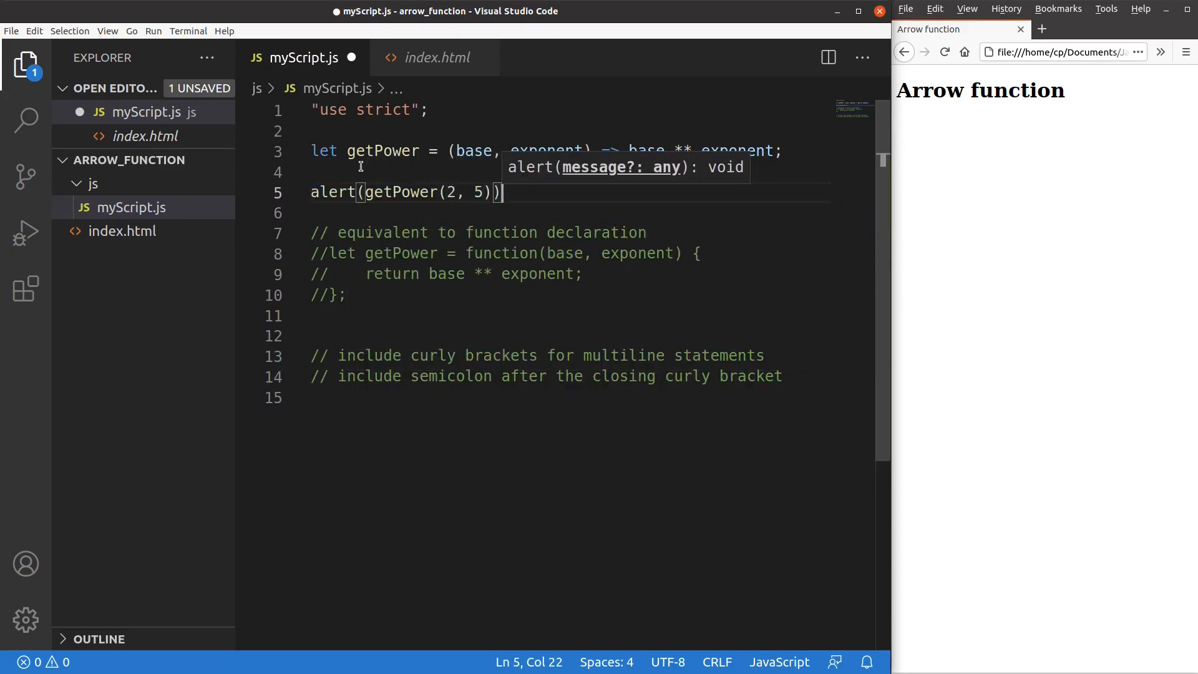
text(;)
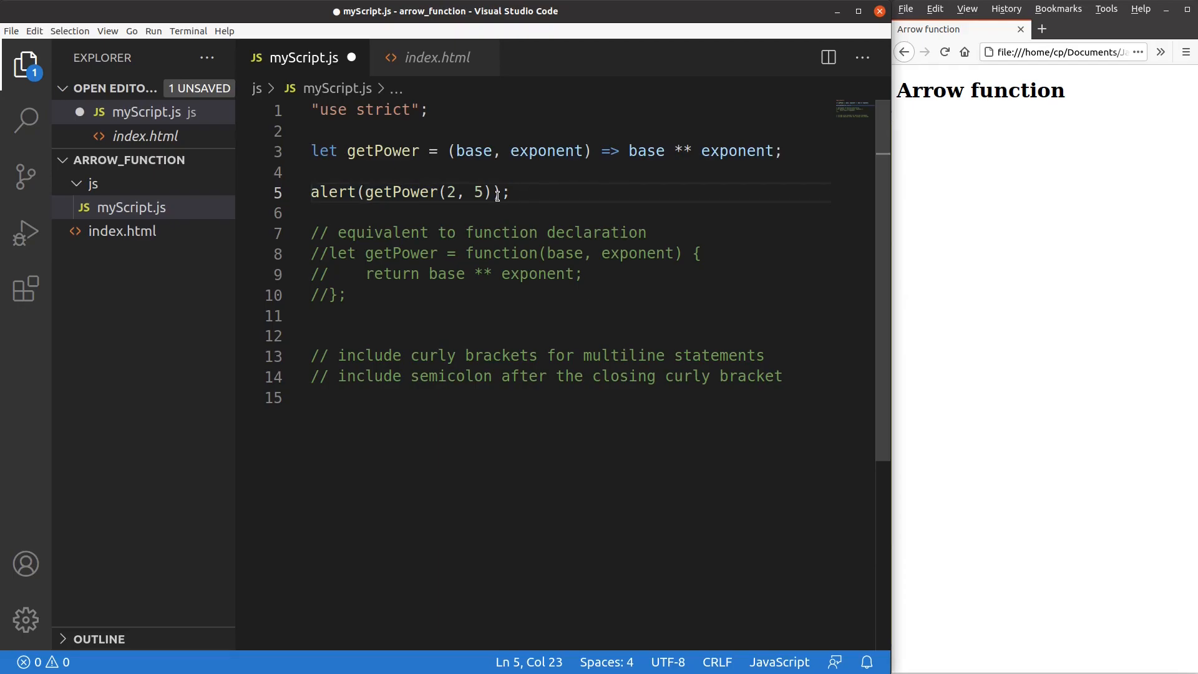
Save myScript.js and reload the Firefox page so the alert shows 32.
click(12, 31)
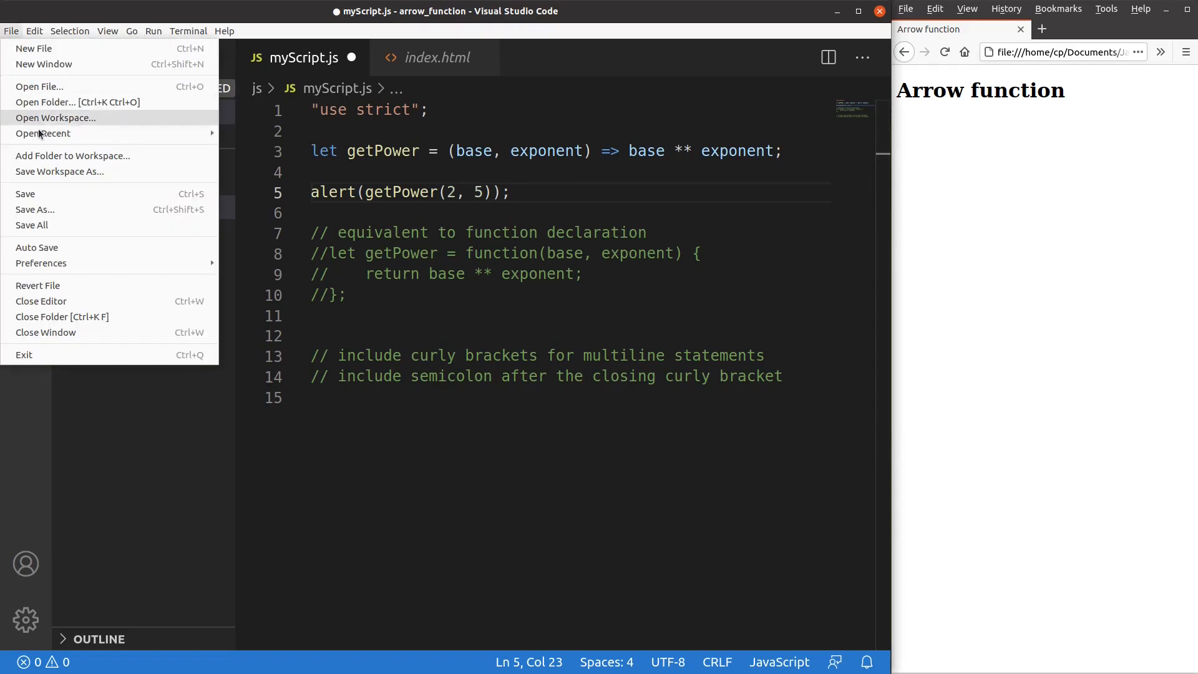
click(47, 193)
click(945, 51)
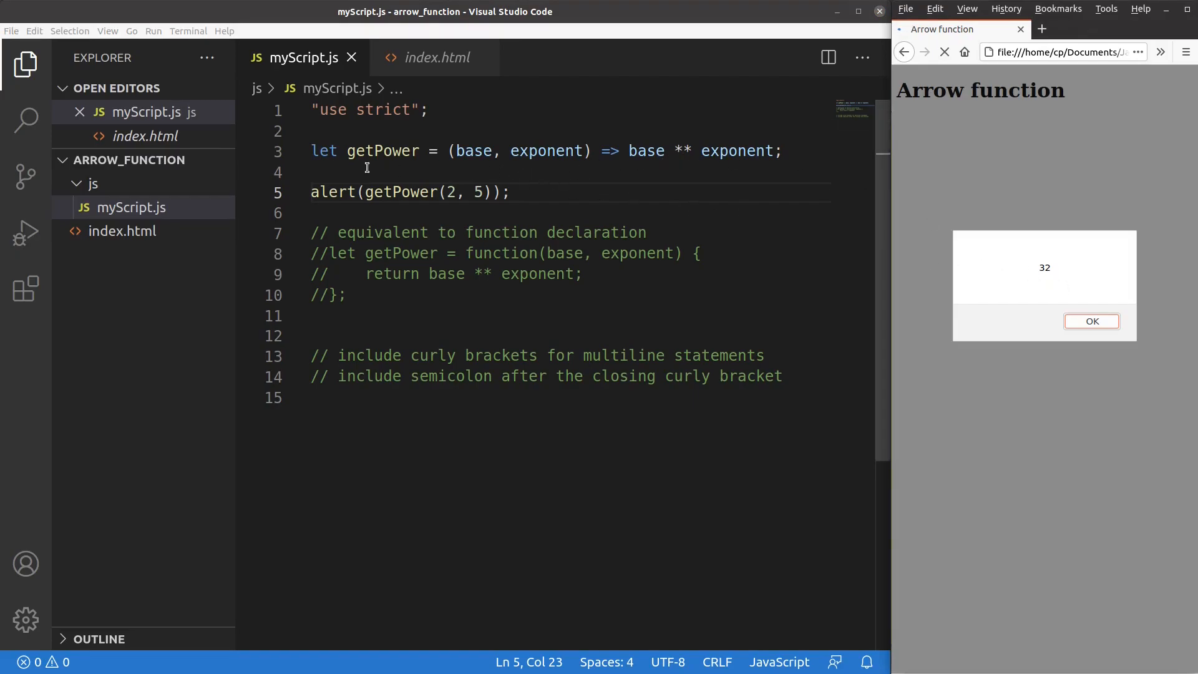
mouse_move(384, 151)
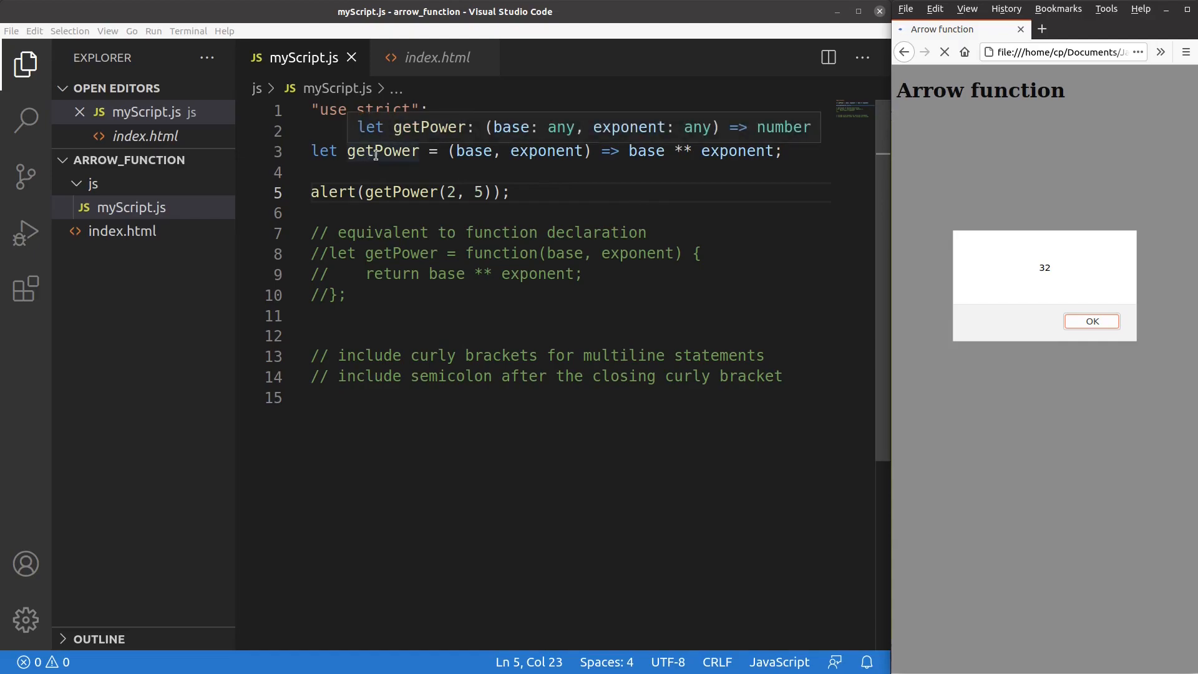
Dismiss the 32 alert and add a comment for a no-argument example below the commented declaration.
click(1093, 323)
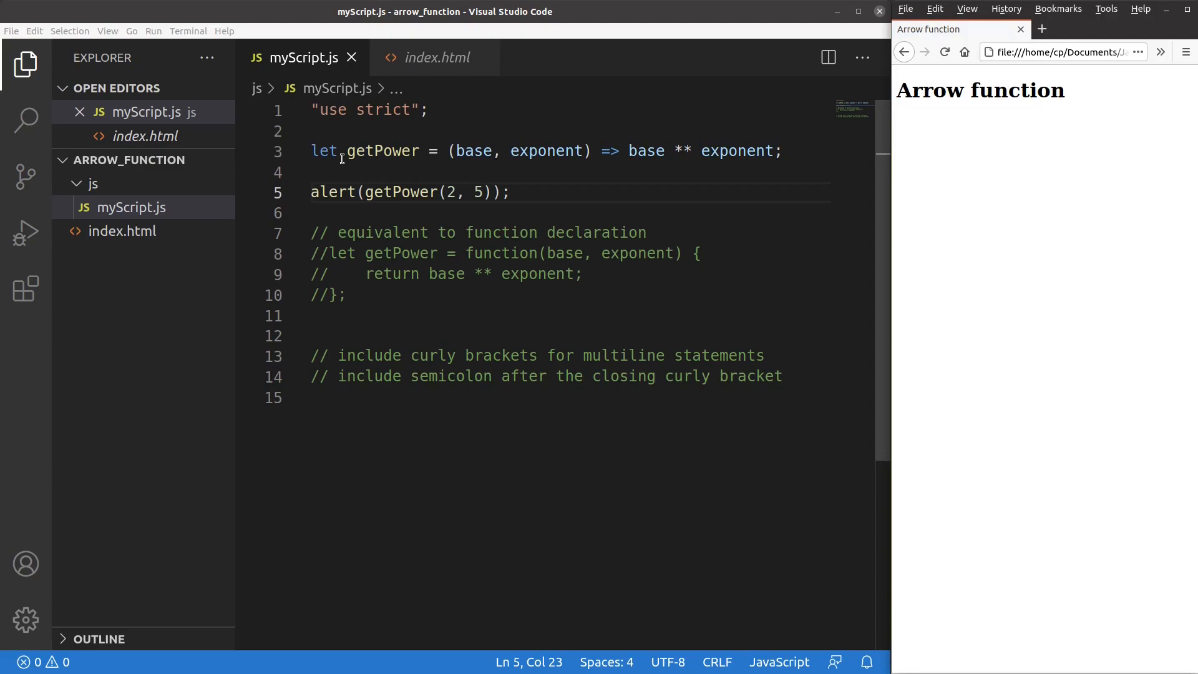
click(312, 151)
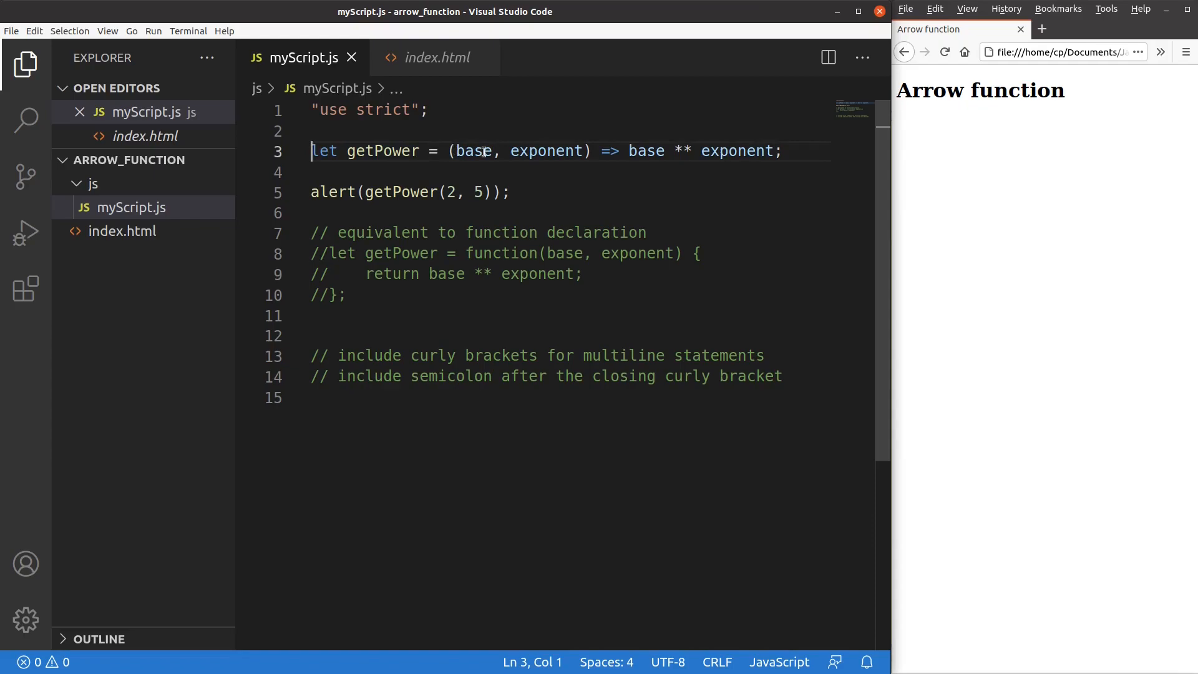
mouse_move(546, 151)
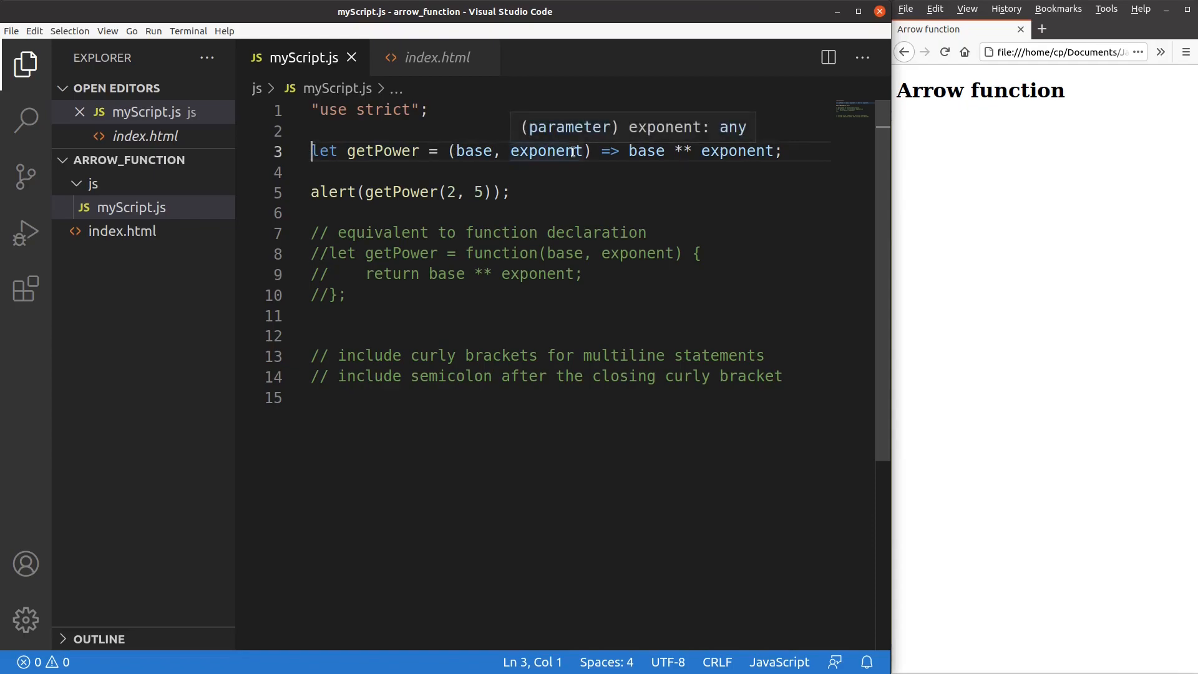
click(336, 320)
key(Return)
key(Return)
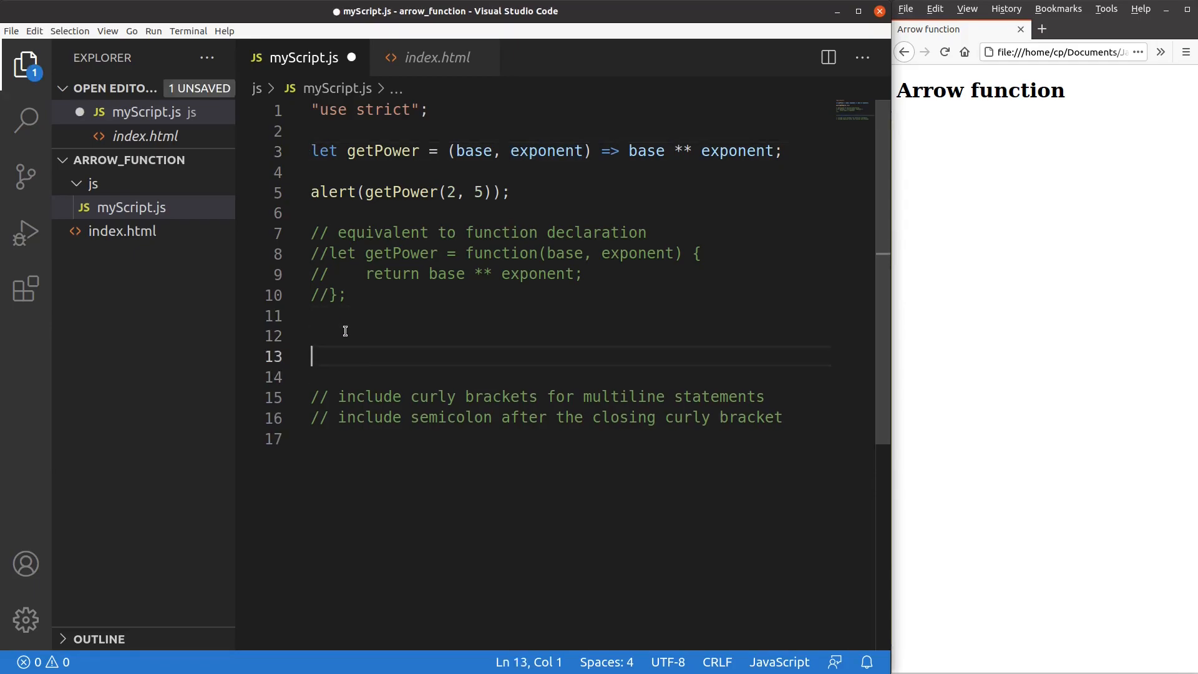
text(// arrow functions can have no arguments)
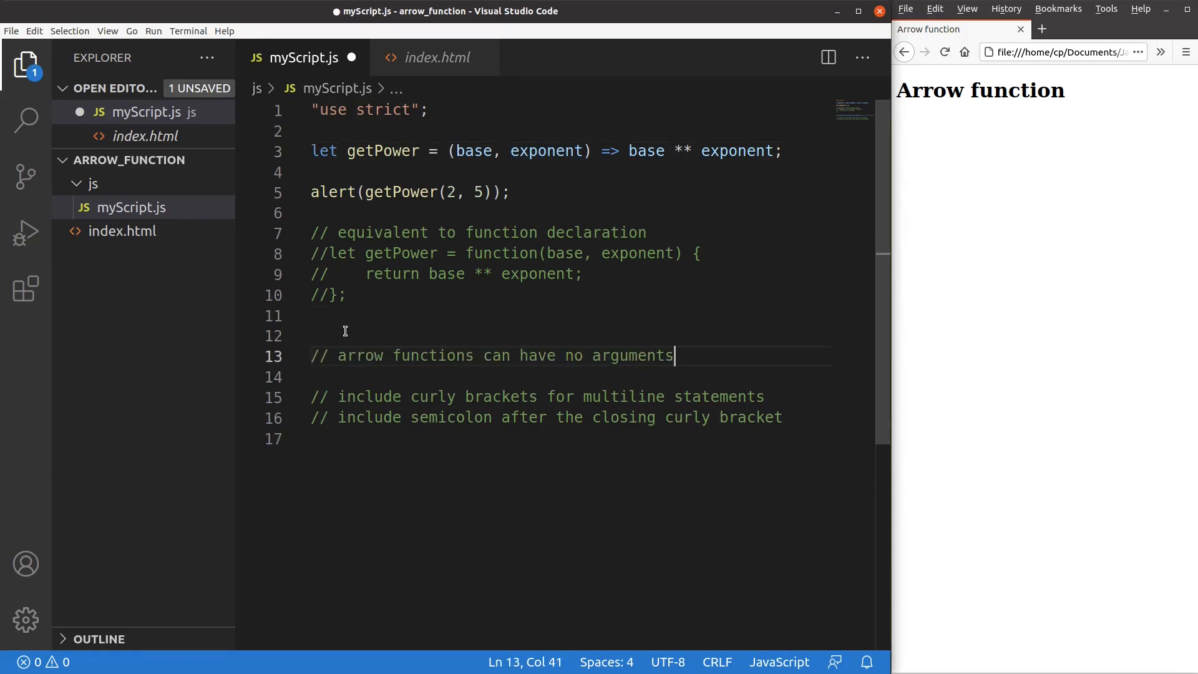
click(345, 330)
key(BackSpace)
click(680, 332)
Write let helloWorld = () => "Hello World"; followed by alert(helloWorld());.
key(Return)
text(let helloWorld )
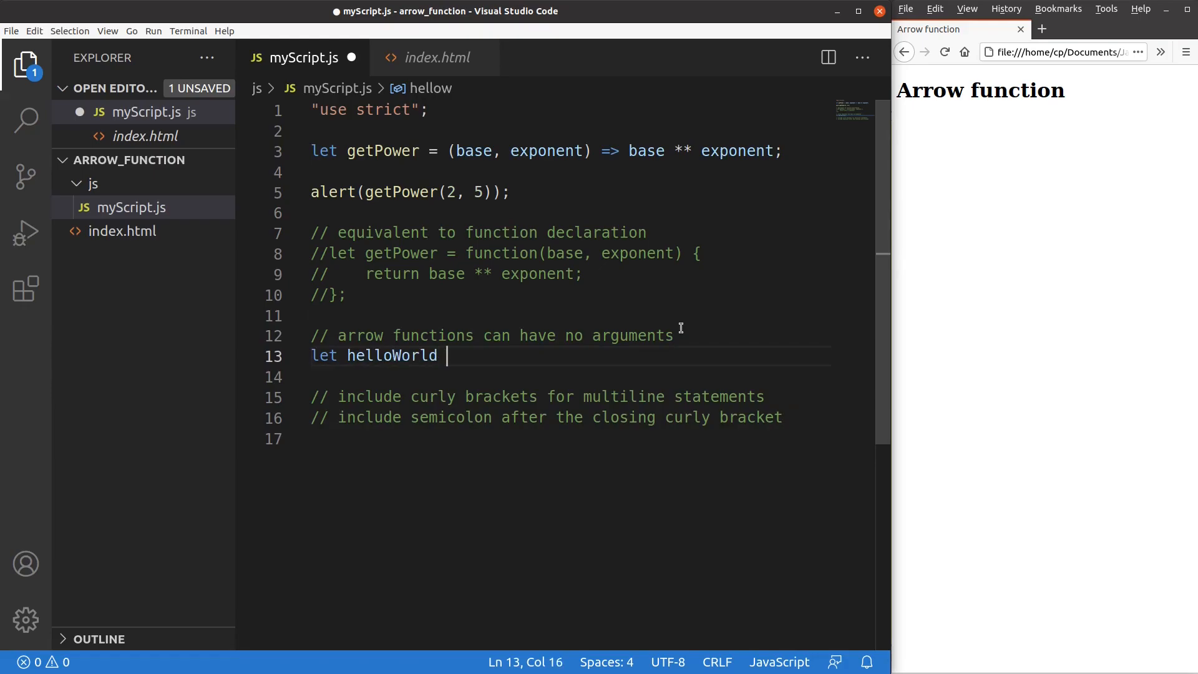
text(= () => "Hello worl)
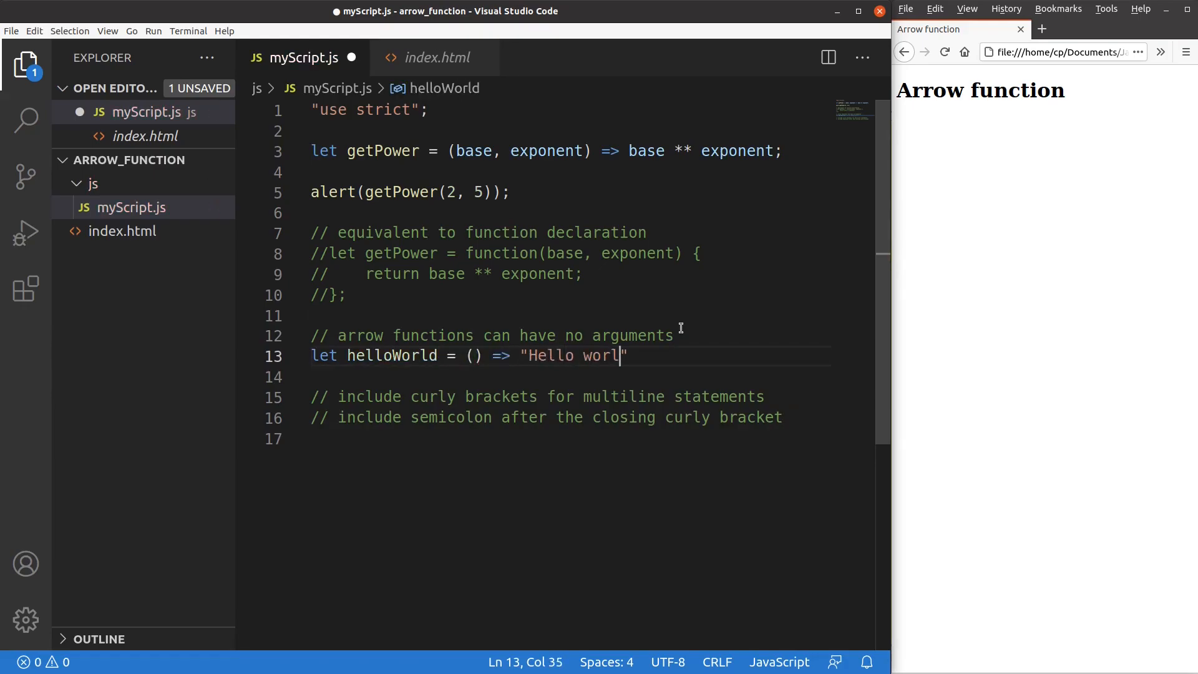
text(d")
key(Return)
text(alert(helloWorld()))
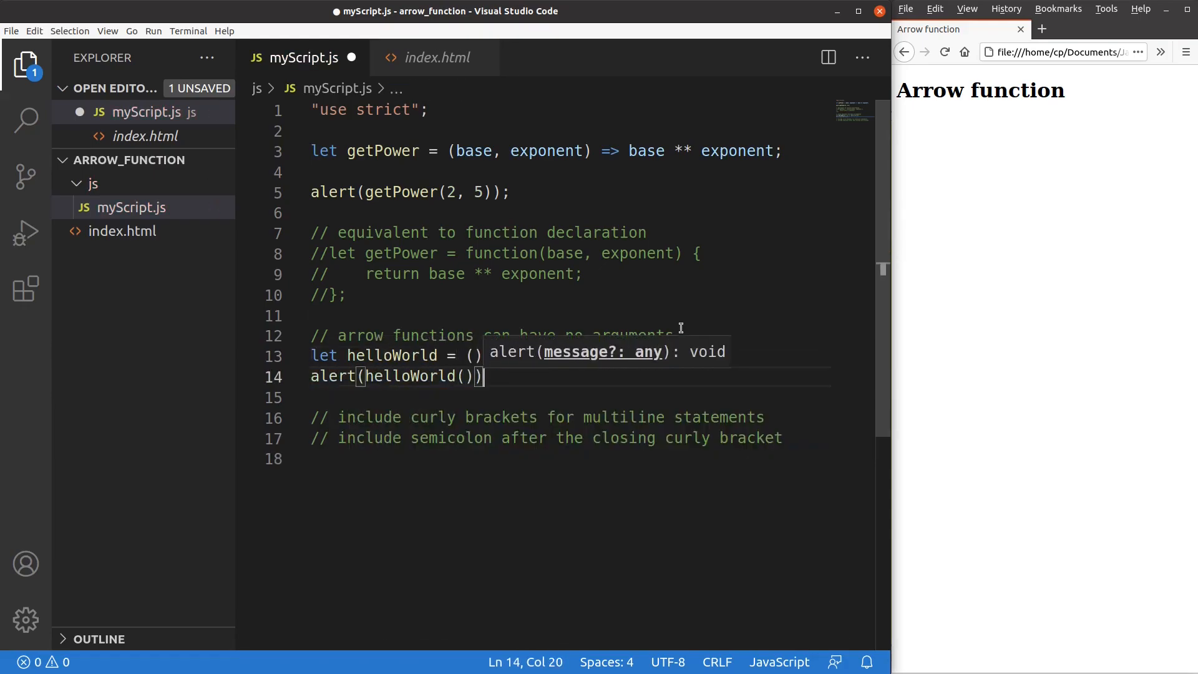
text(;)
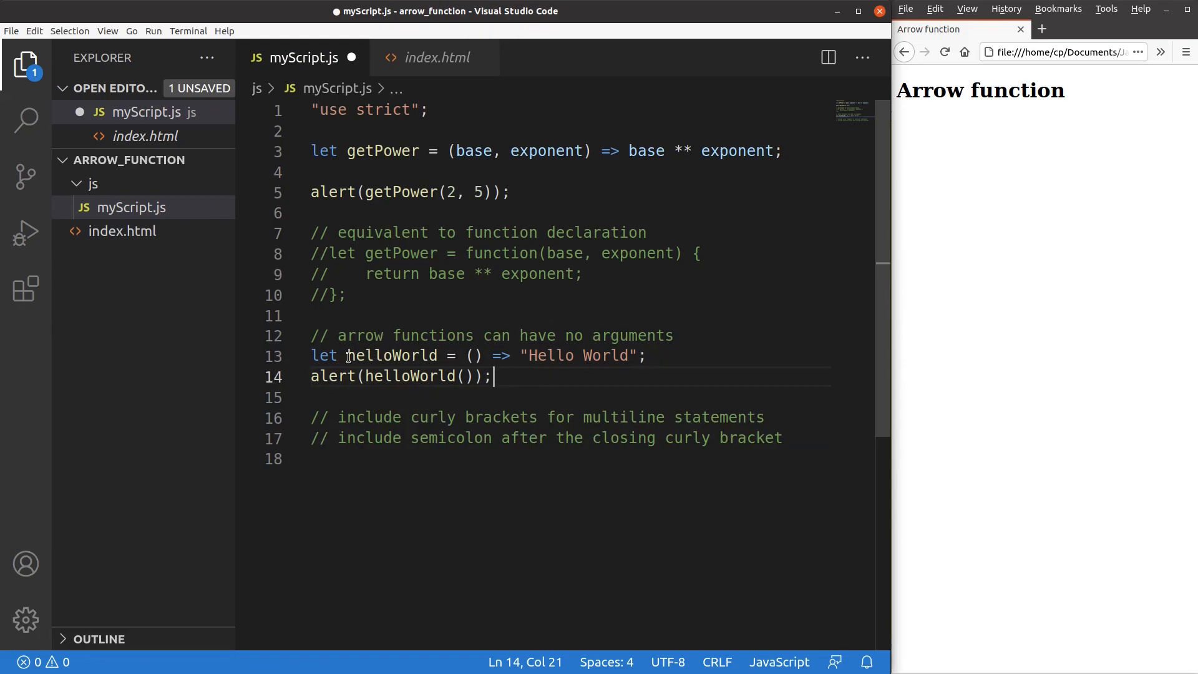
click(473, 356)
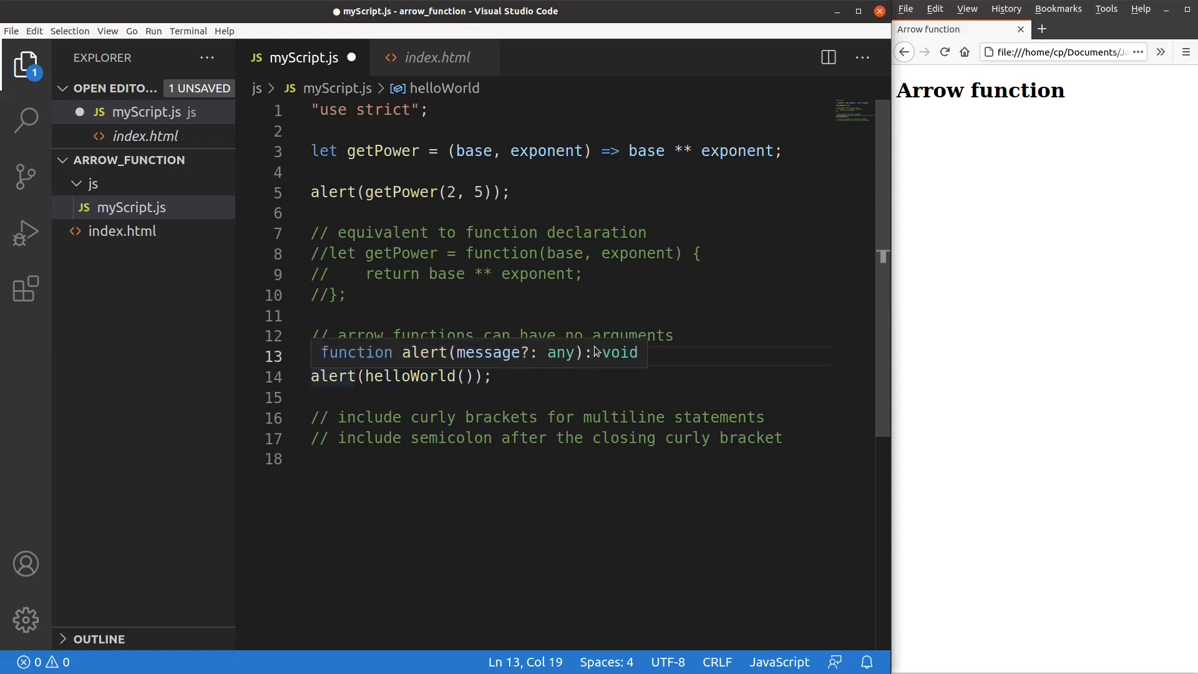
mouse_move(391, 356)
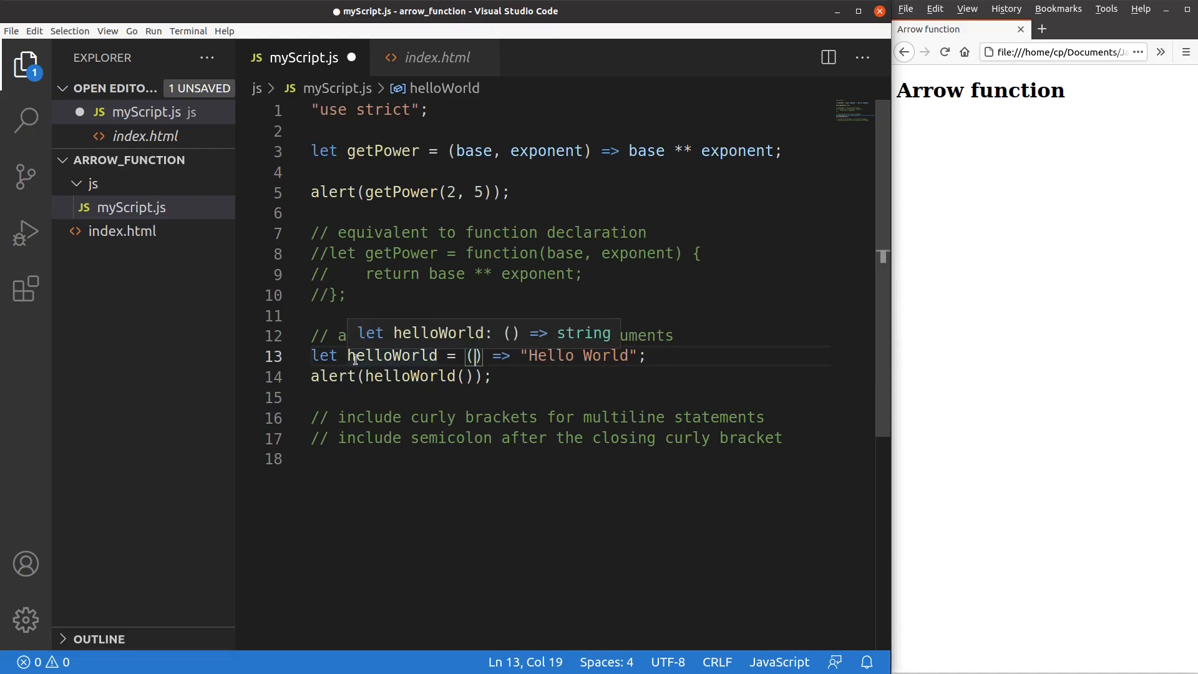
Comment out the getPower definition on line 3 and its alert on line 5.
click(312, 151)
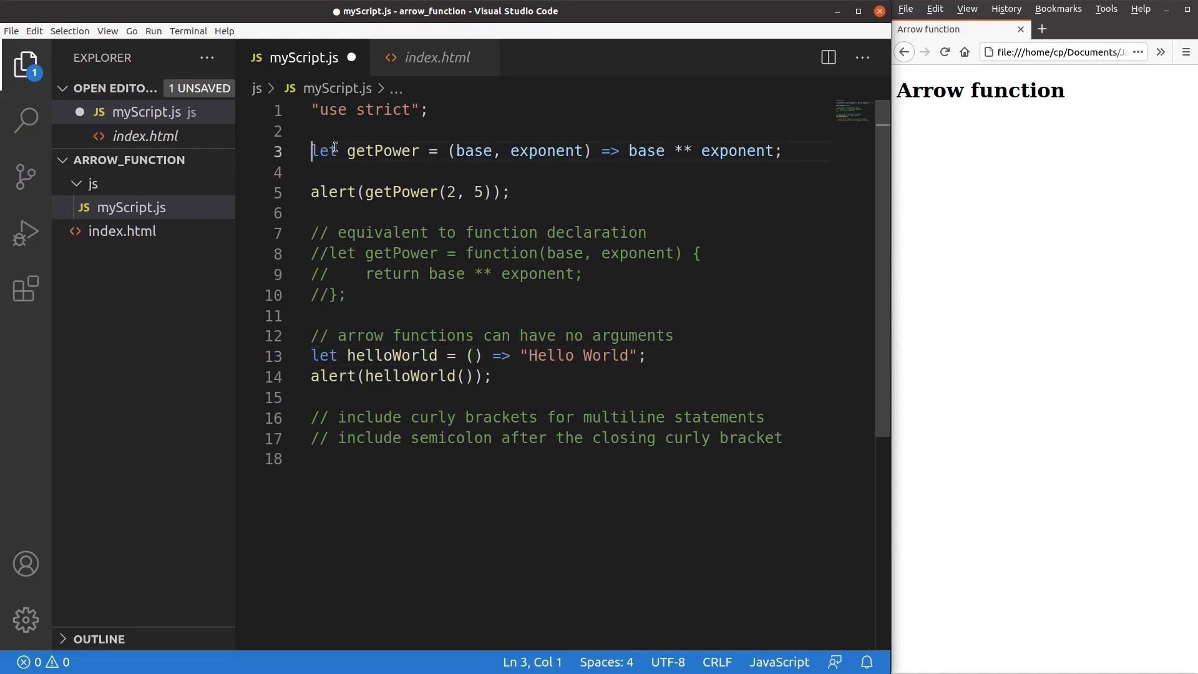
text(//)
key(Down)
key(Down)
key(Home)
text(//)
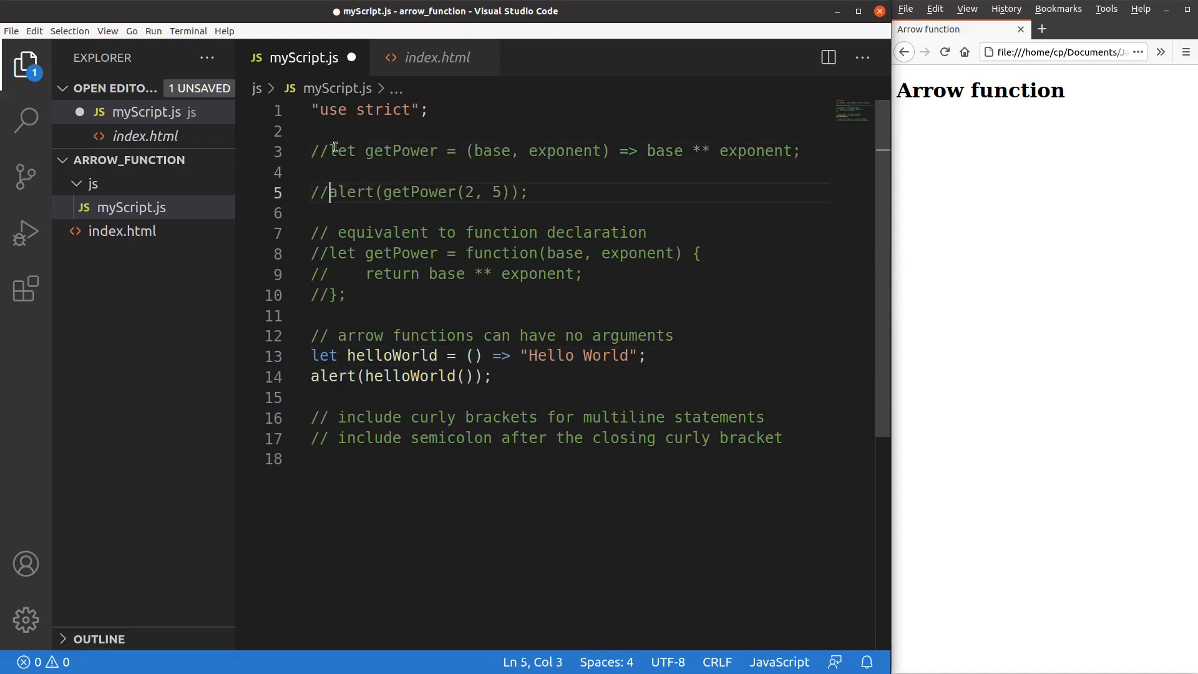
Save myScript.js and reload Firefox so a Hello World alert appears.
click(11, 31)
click(52, 194)
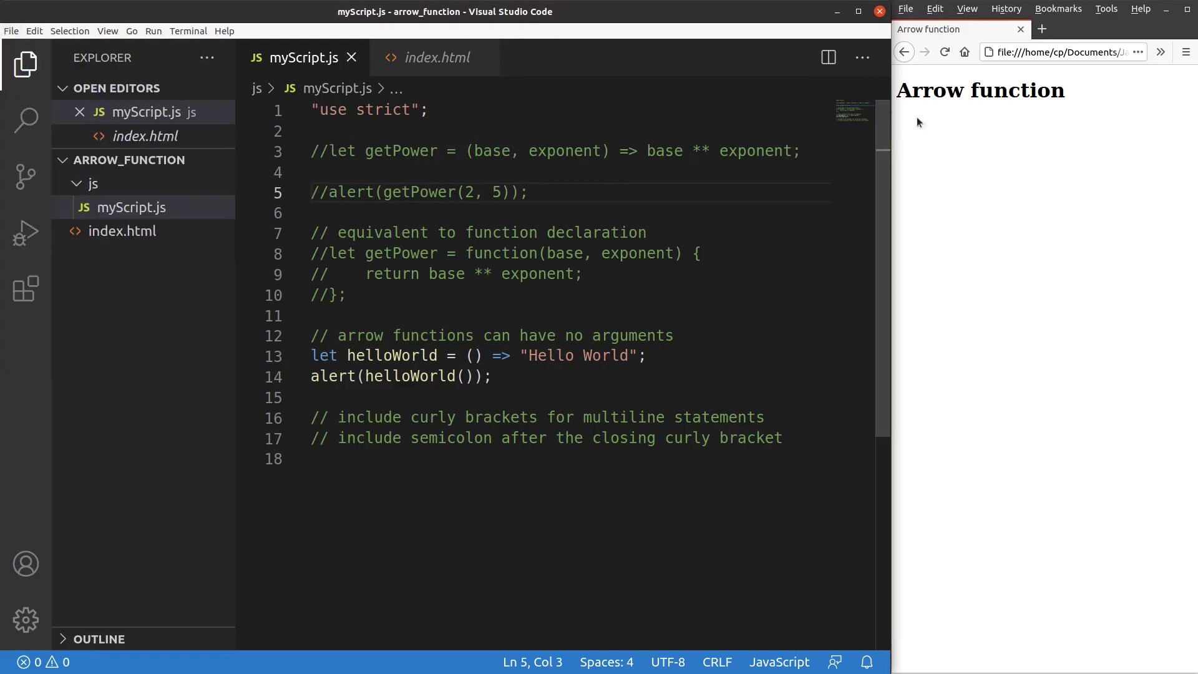
click(946, 53)
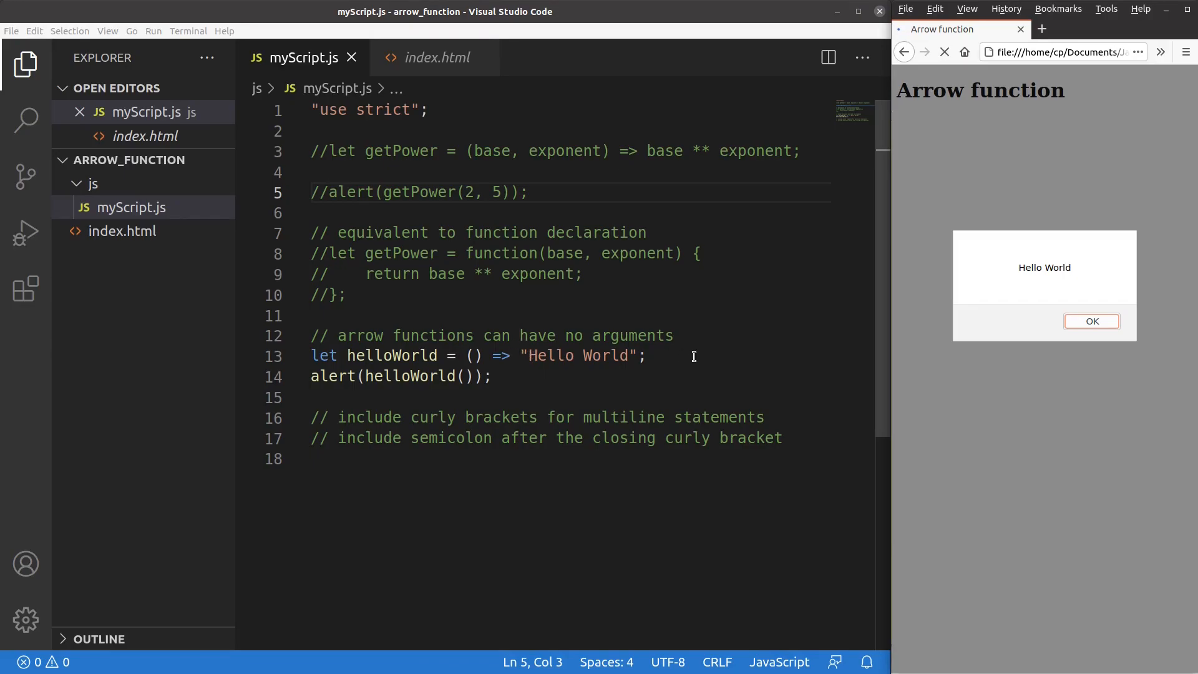
Dismiss the Hello World alert and return to helloWorld's empty parentheses in the editor.
click(1096, 323)
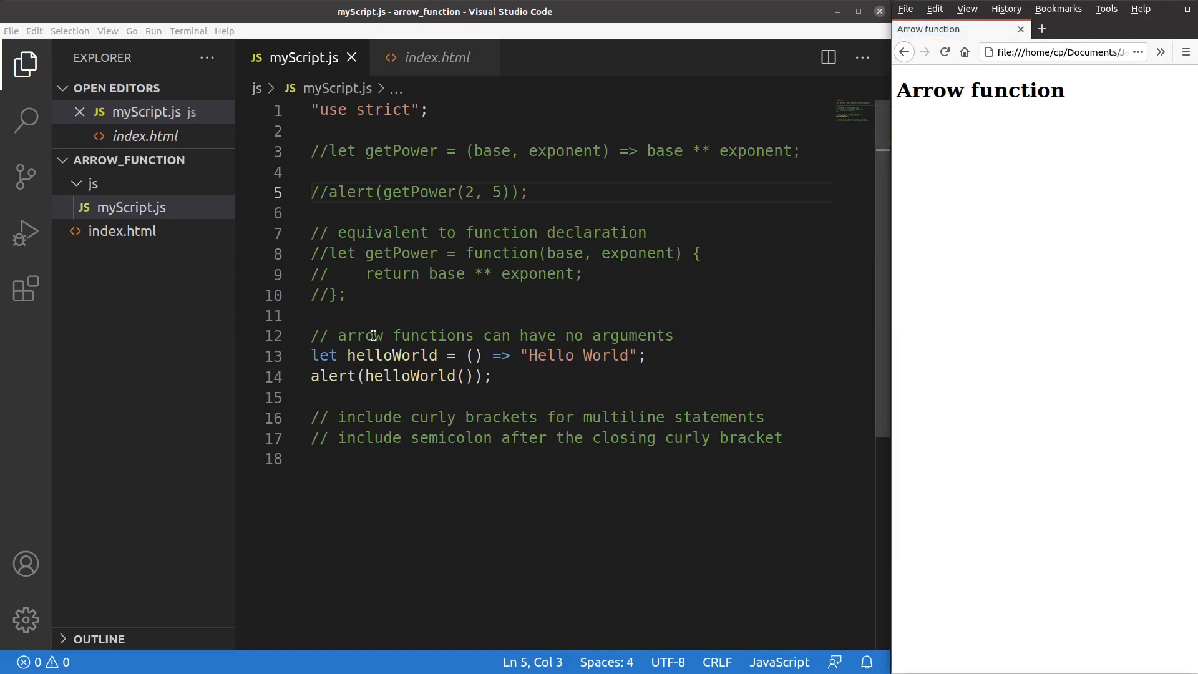
click(474, 354)
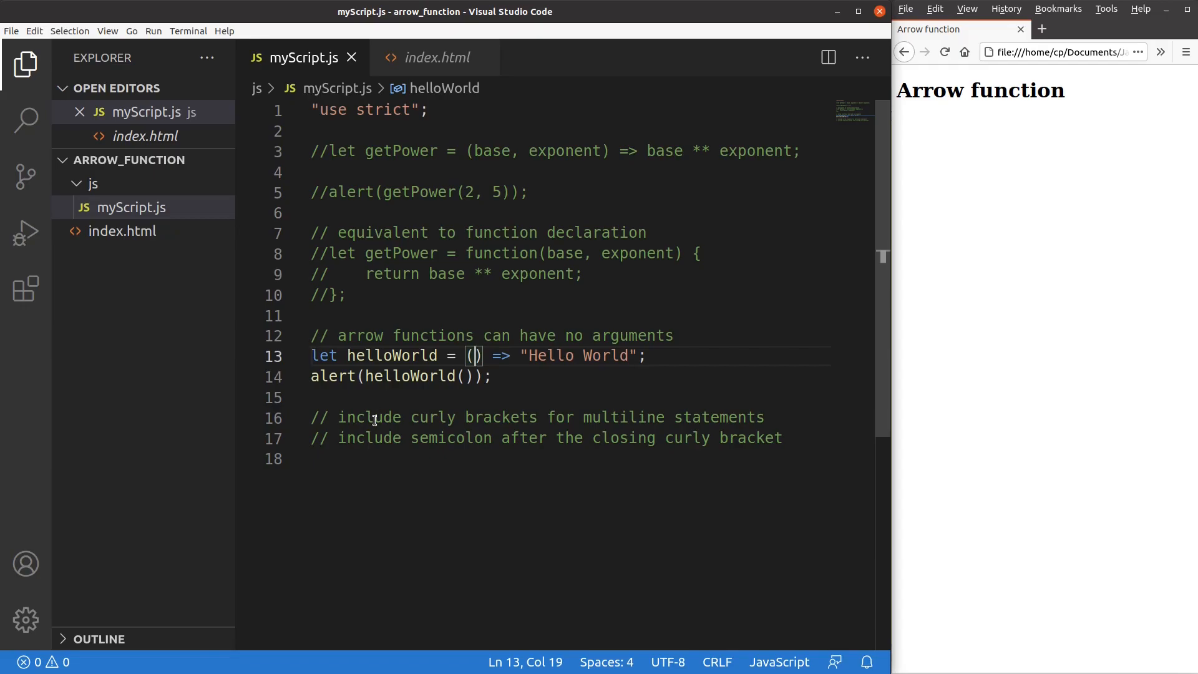
scroll(377, 414, down, 2)
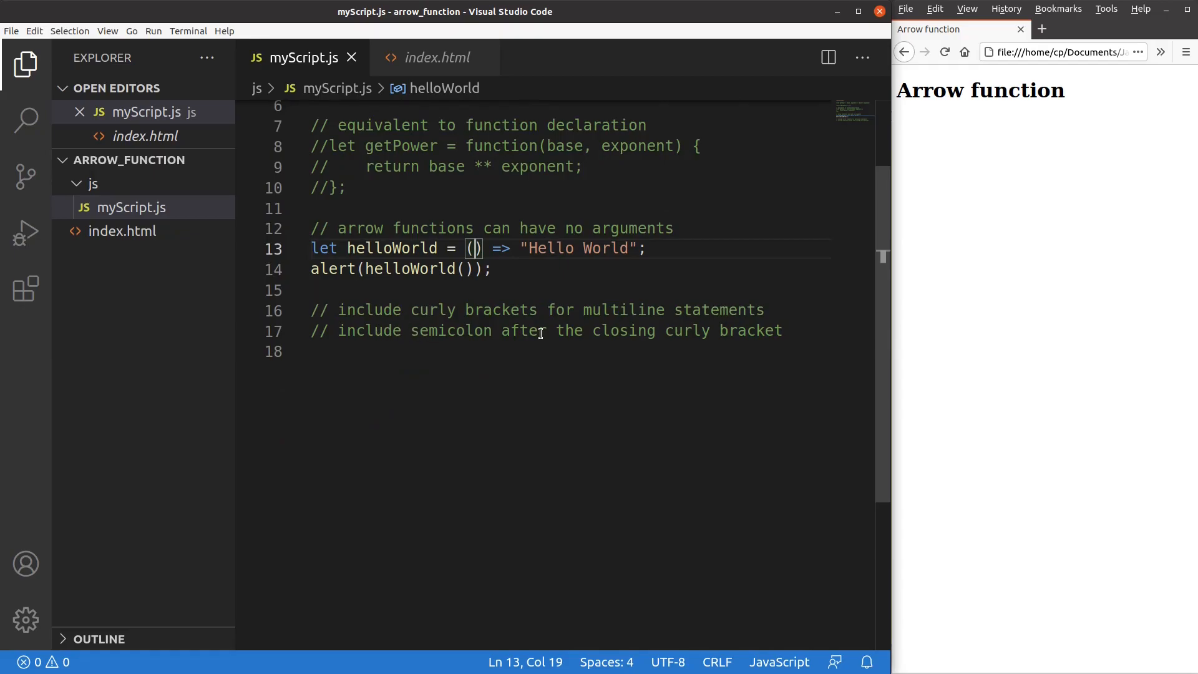
Comment out the helloWorld definition on line 13 and its alert on line 14.
click(323, 248)
key(Home)
text(//)
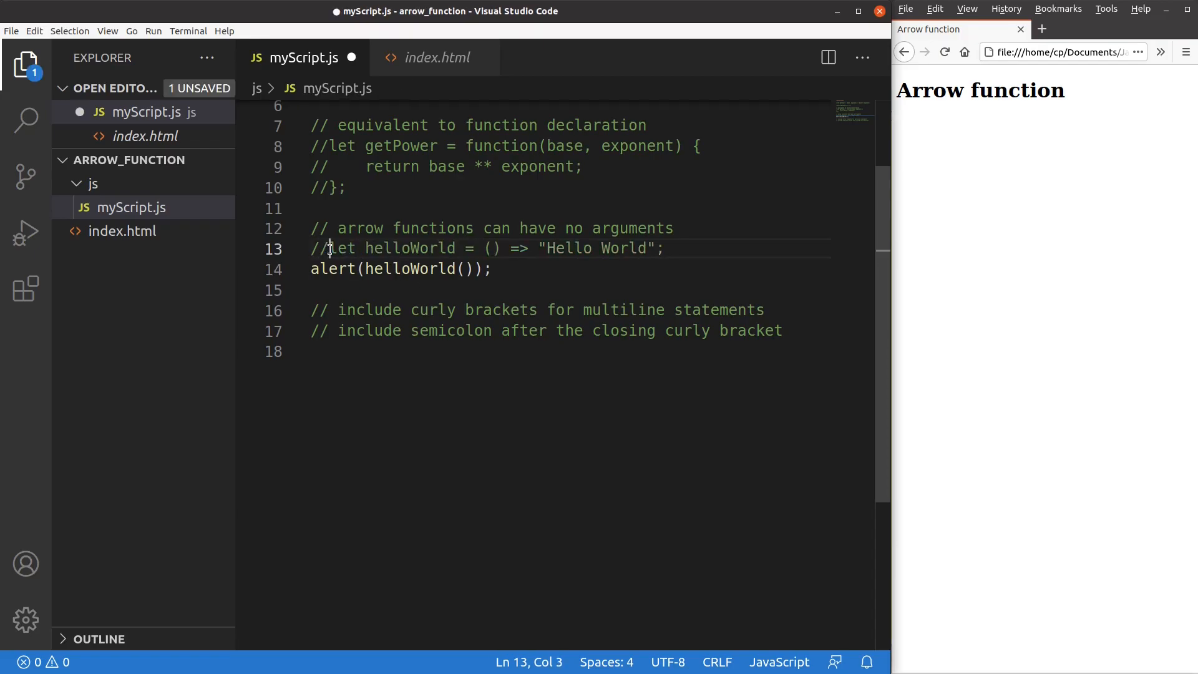
key(Down)
key(Home)
text(//)
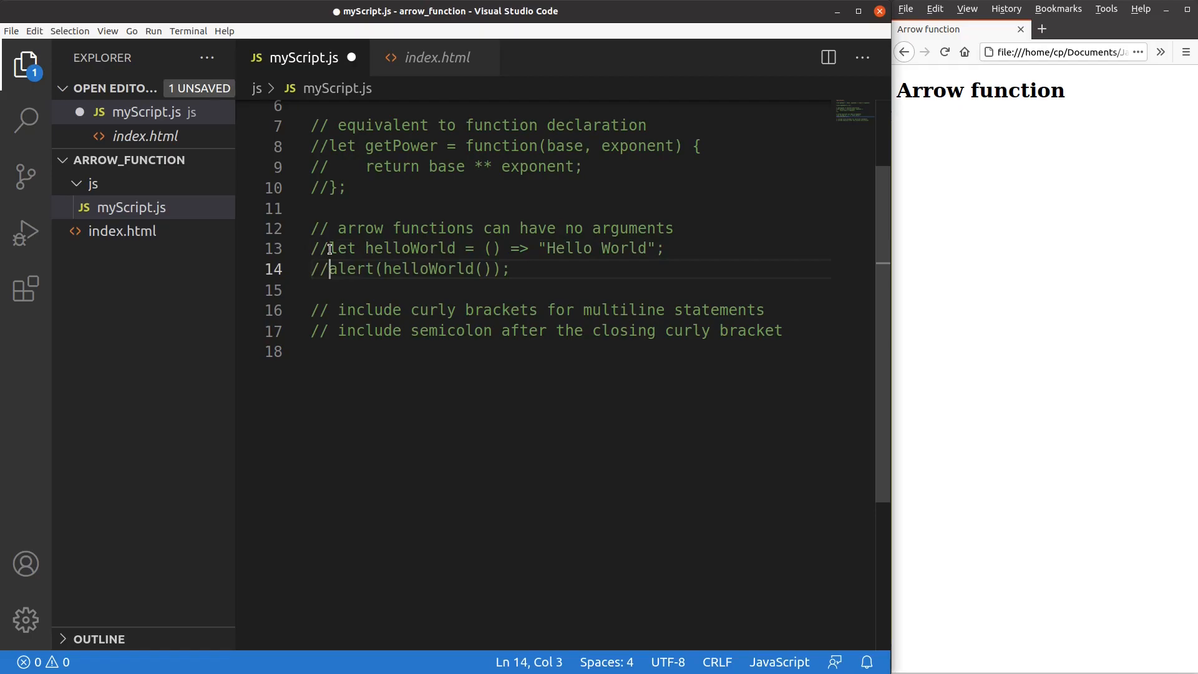
Write the multiline getTax arrow function computing yearlyIncome = salary * 12 and returning yearlyIncome * percentage / 100.
click(325, 352)
key(Return)
text(let getTax = )
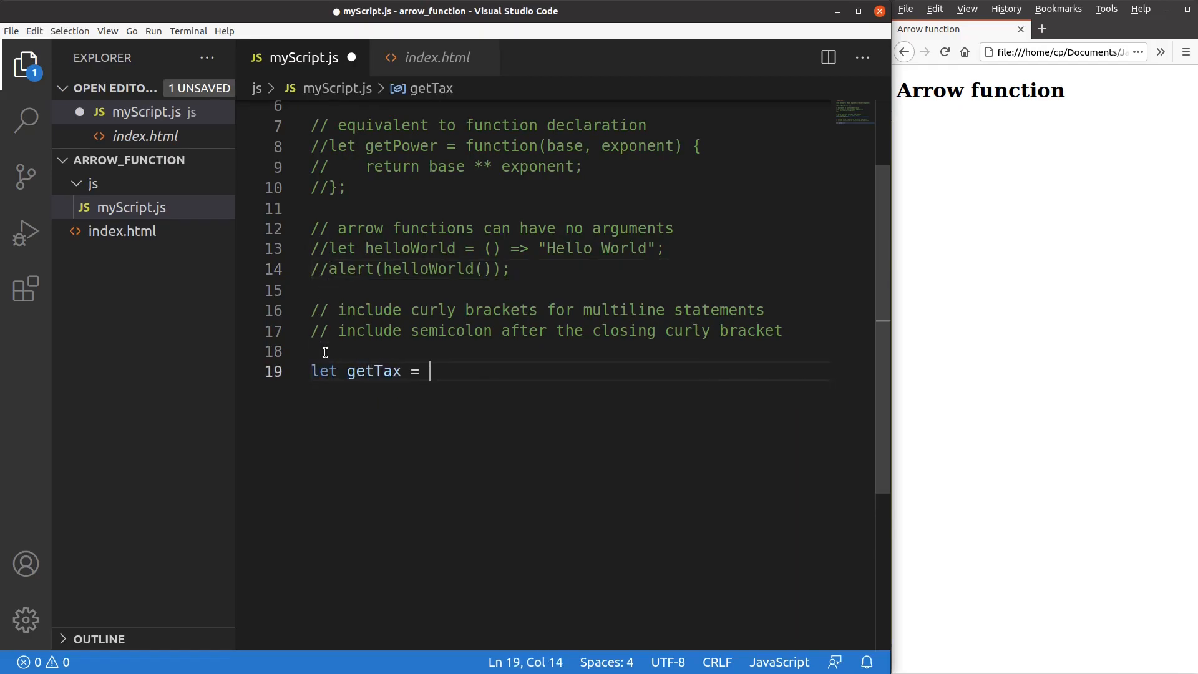
text((salary, percentage) => {)
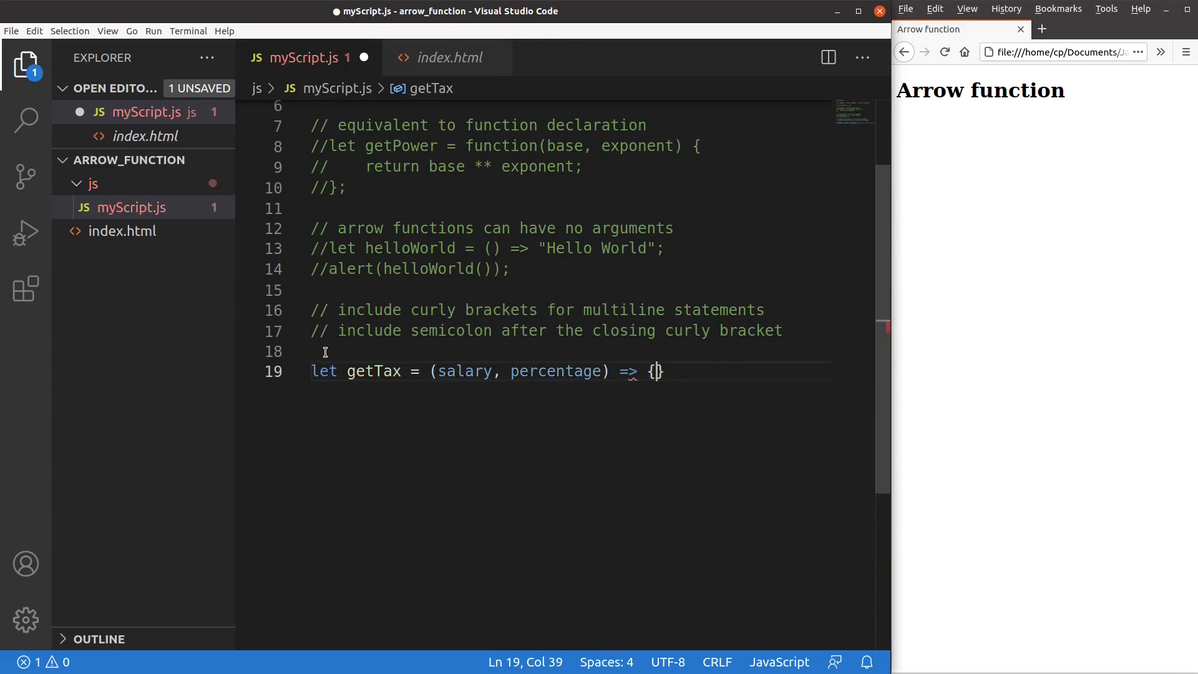
key(Return)
text(laet yearlyIncome = )
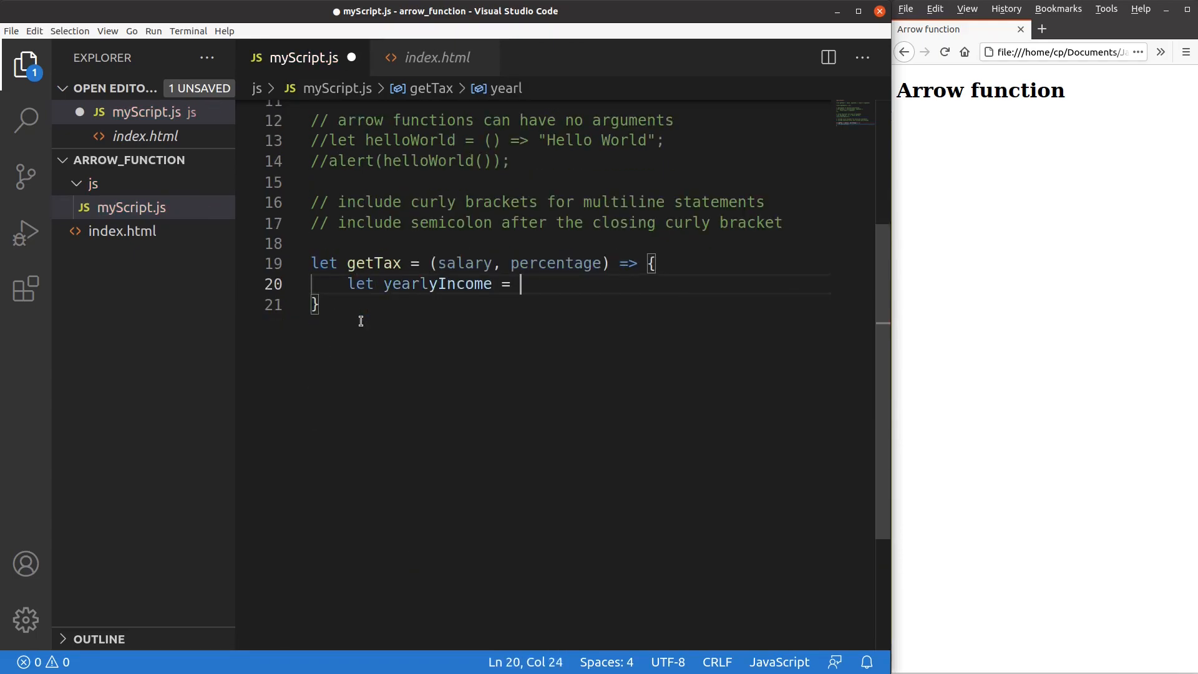
text(salary * 12;)
key(Return)
text(return yearlyIncome *)
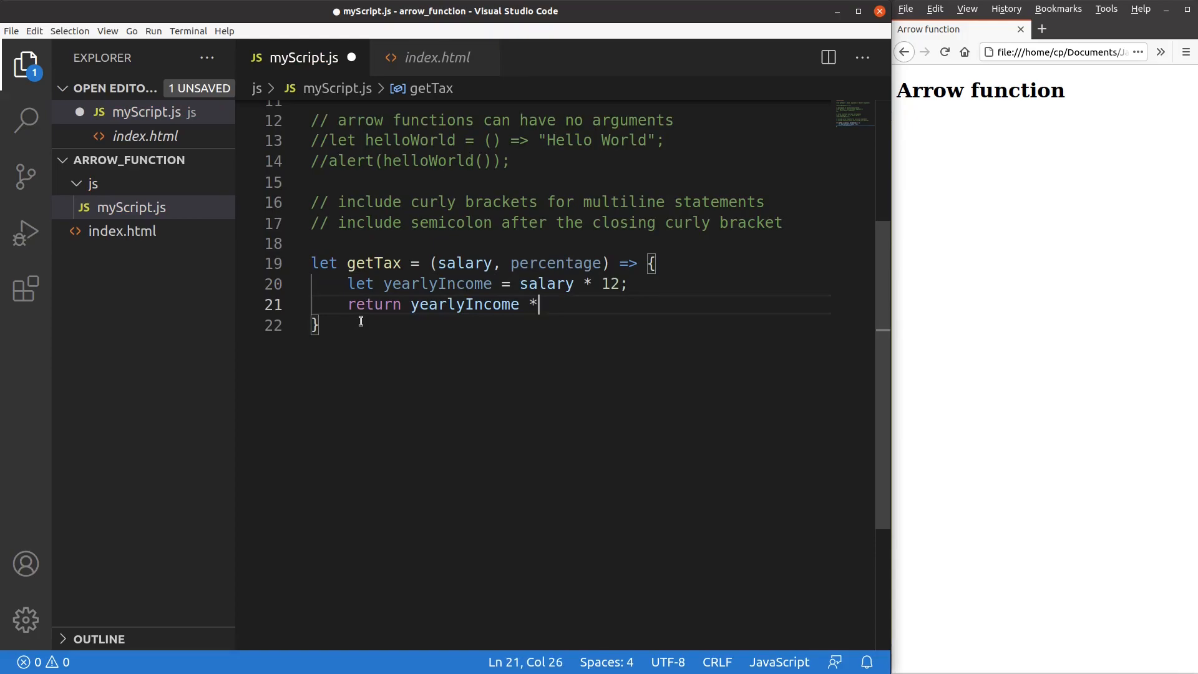
text( per)
key(Tab)
text(/ 100;)
key(Down)
text(;)
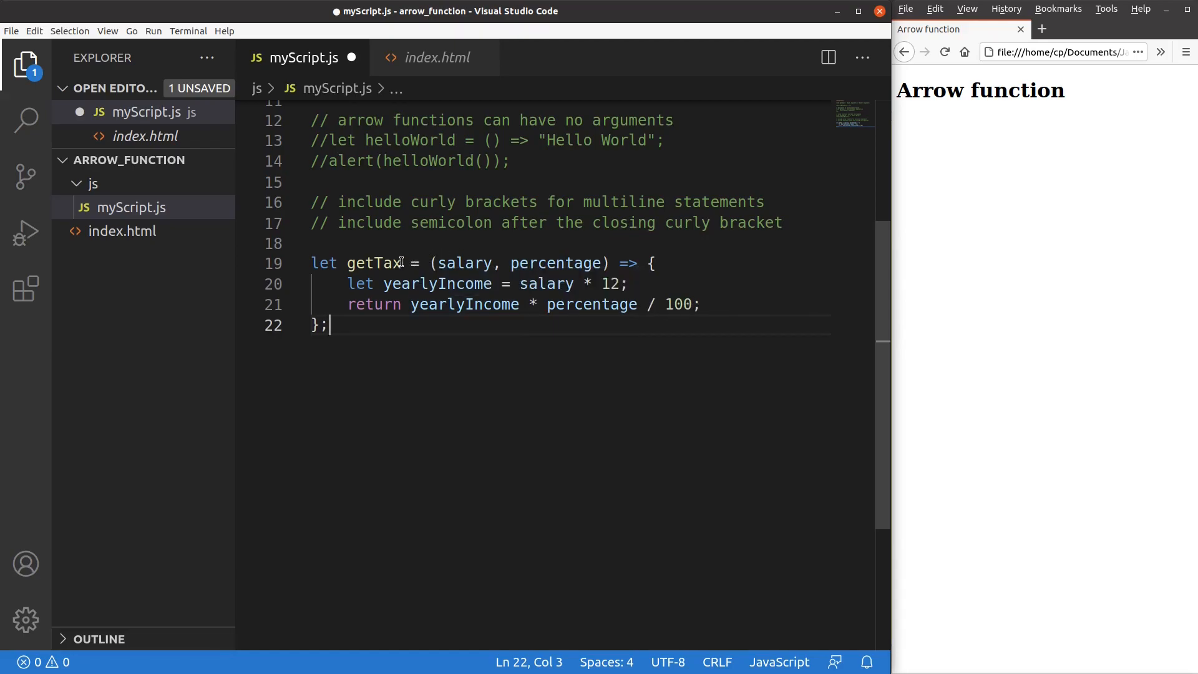
Add the comment // use "return" keyword at the end on line 18 above getTax.
click(398, 244)
text(// )
text(use "retu)
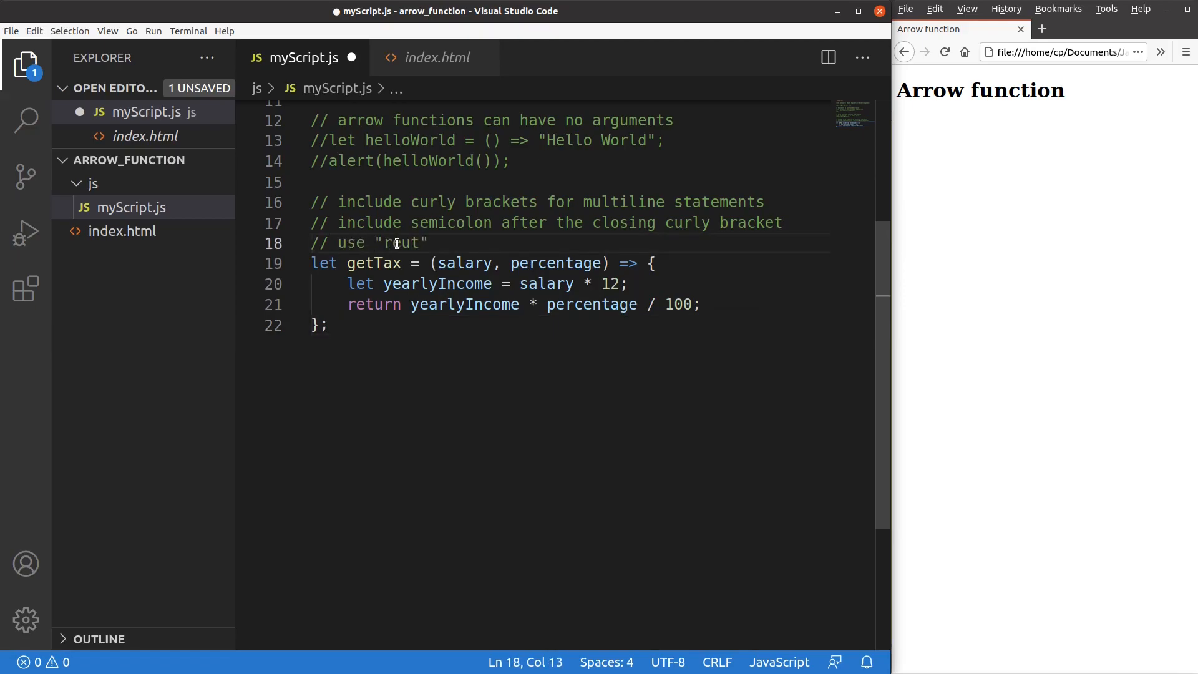
text(rn" k)
text(eyword at the)
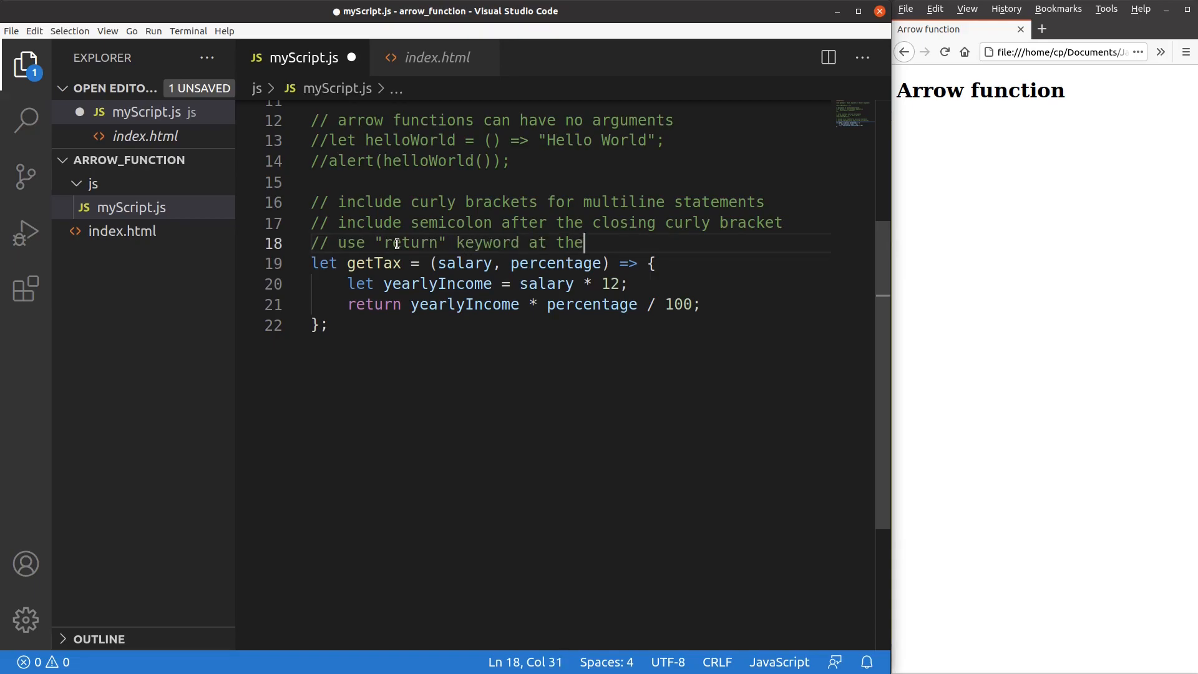
text( end)
drag(448, 242, 367, 243)
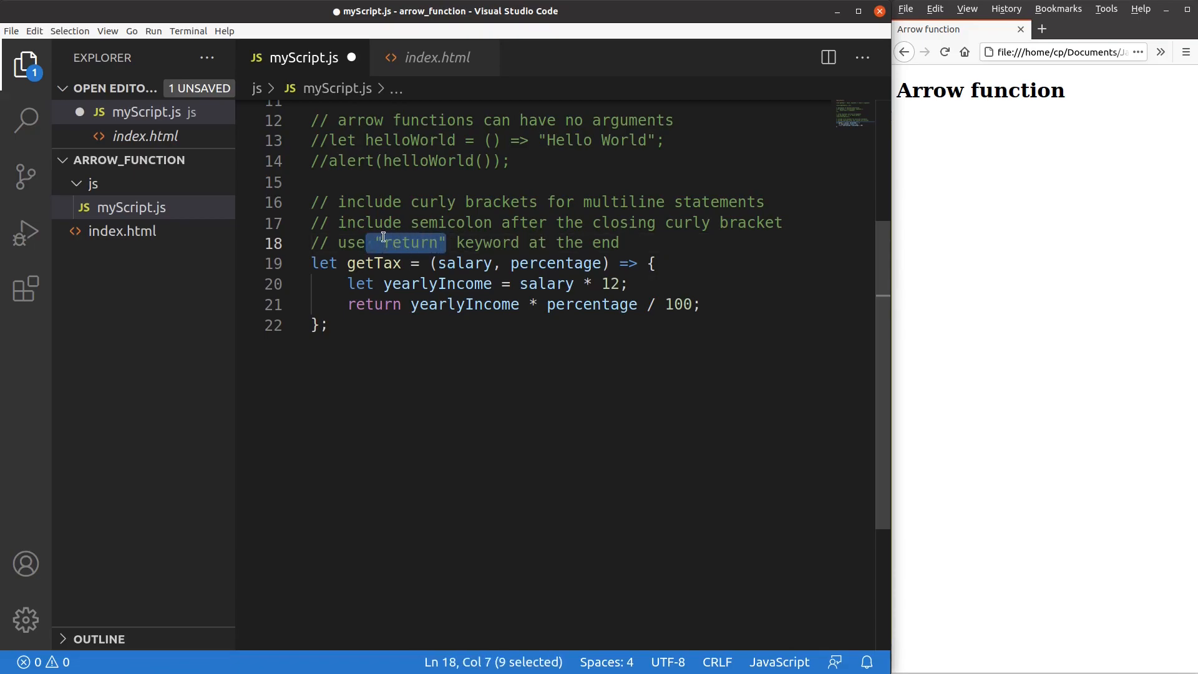
click(384, 242)
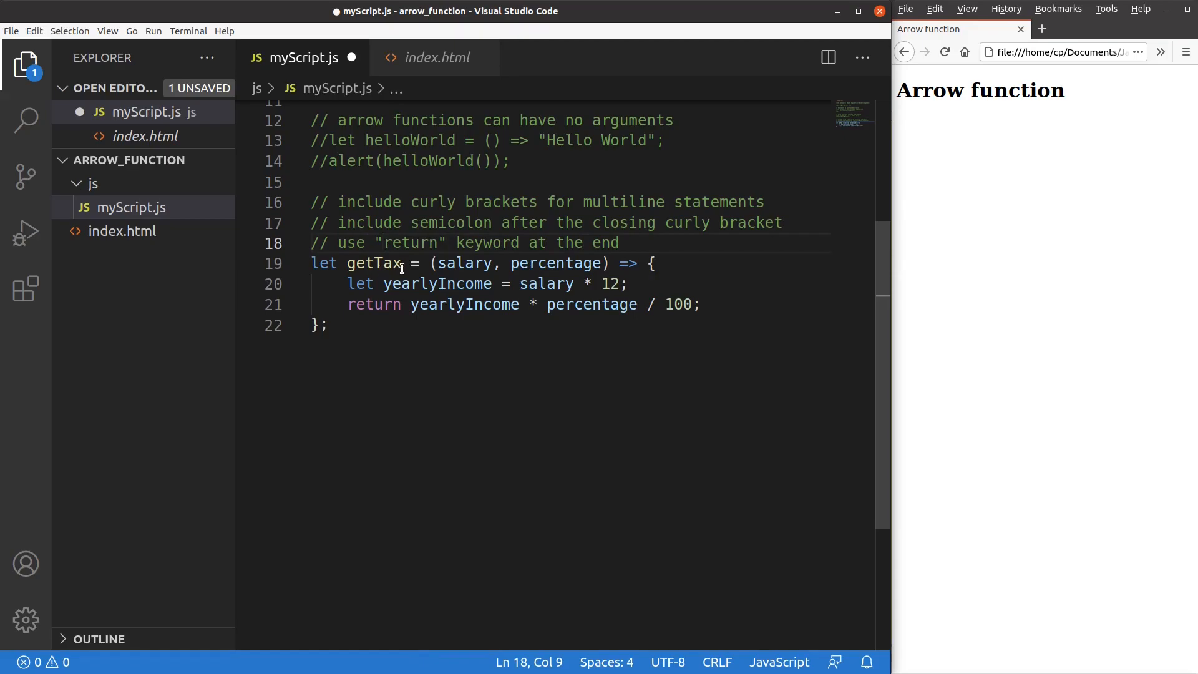
mouse_move(374, 264)
drag(405, 264, 347, 263)
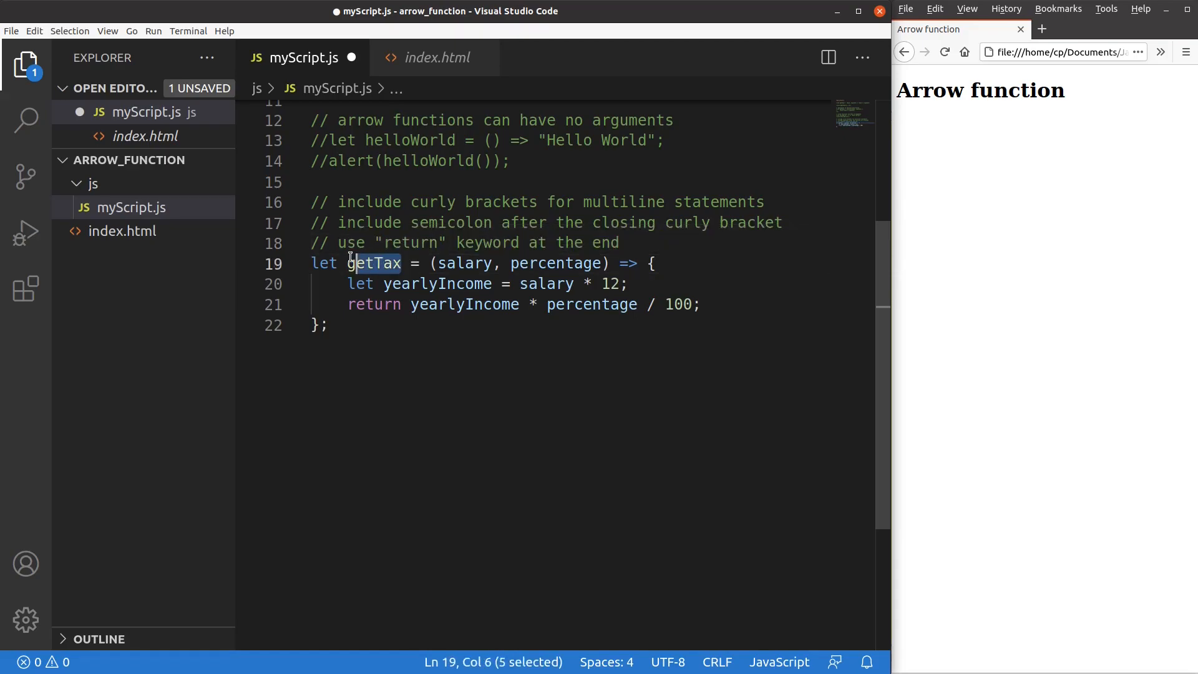
click(336, 323)
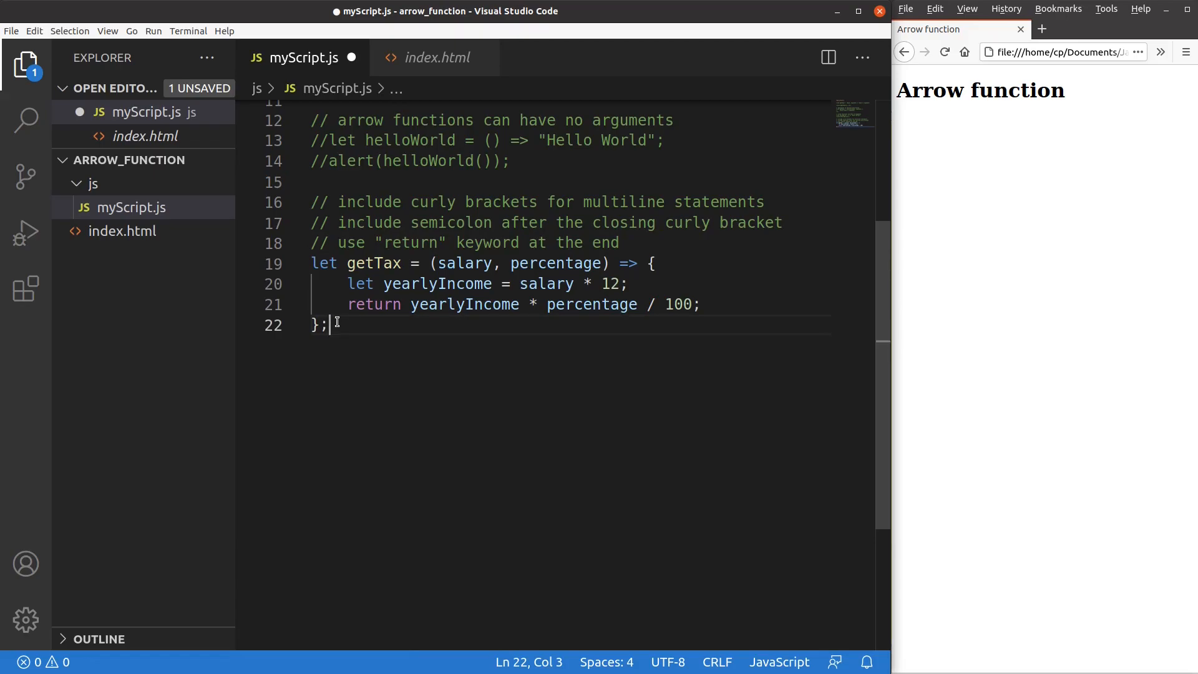
Add alert(getTax(5000, 20)); below getTax, save, and reload Firefox to show 12000.
key(Return)
key(Return)
text(al)
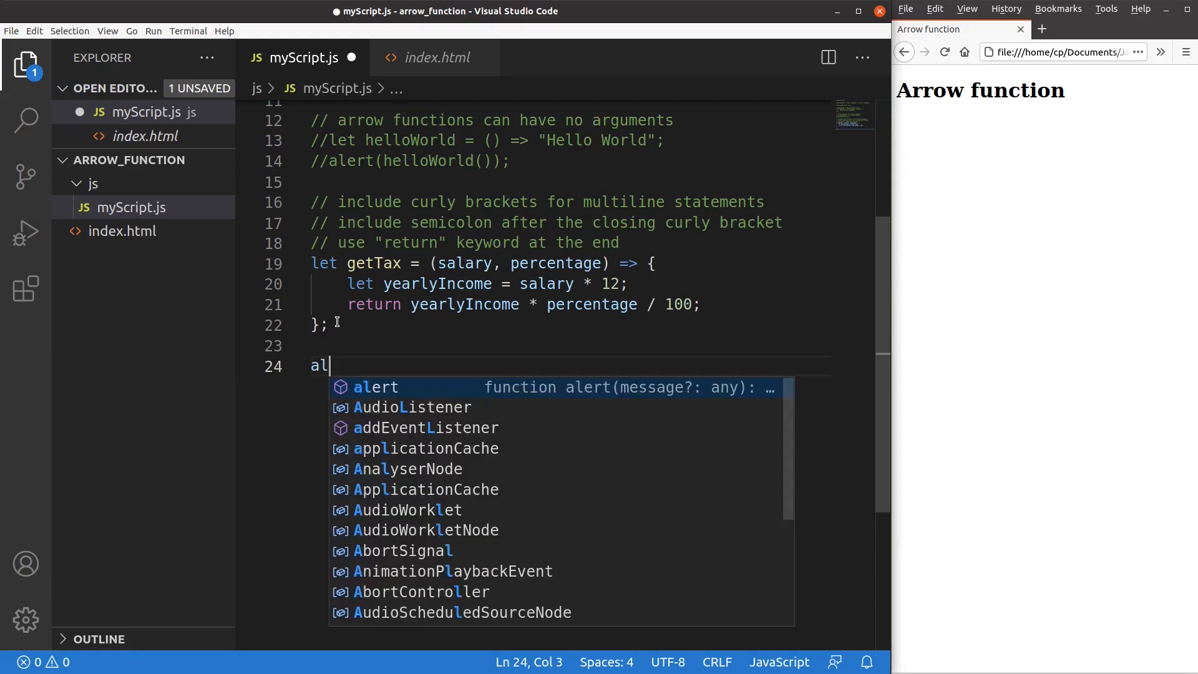
text(ert(getTa)
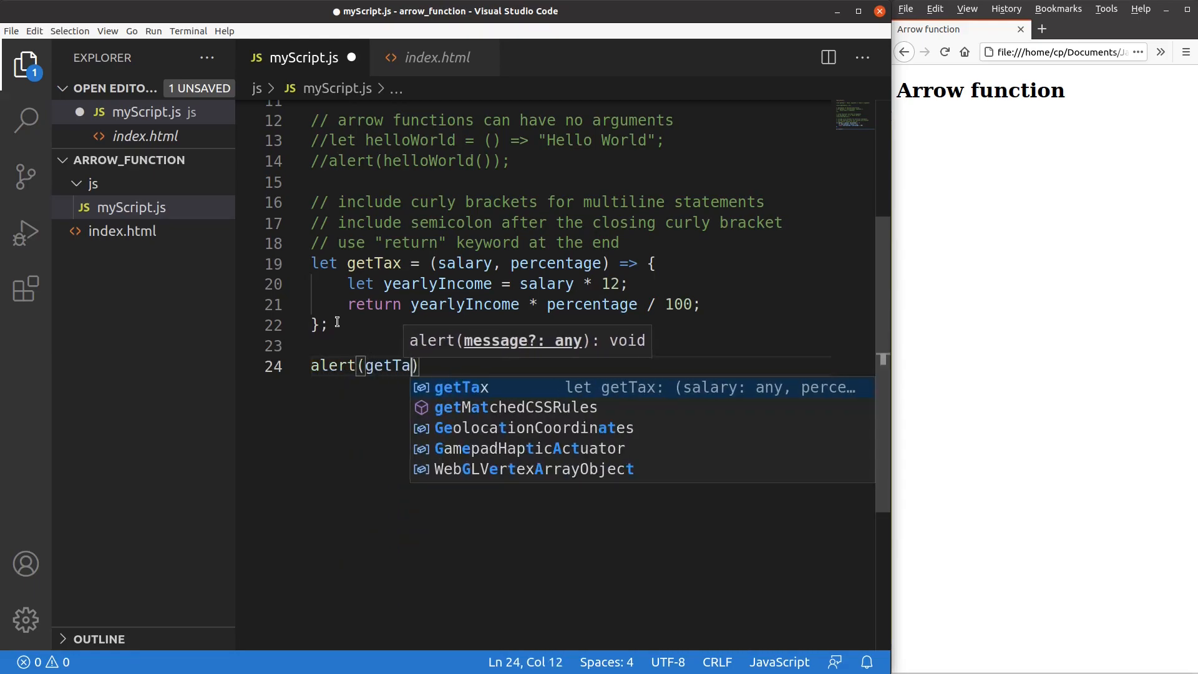
text(x(5000,)
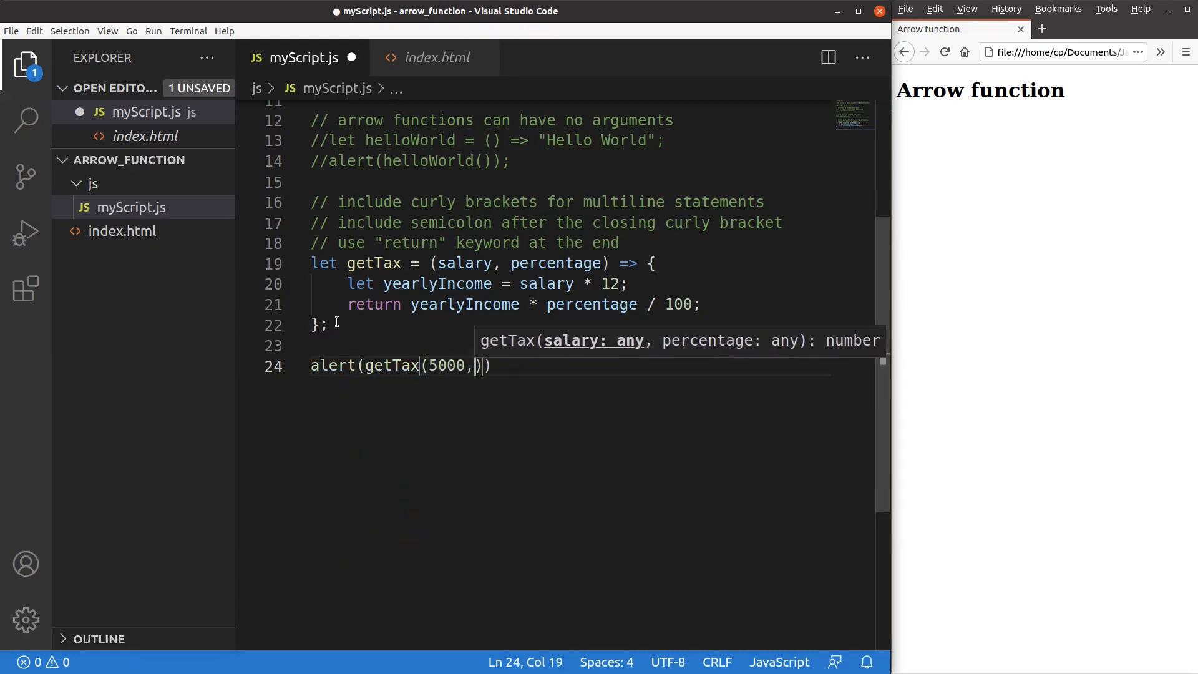
text( 20));)
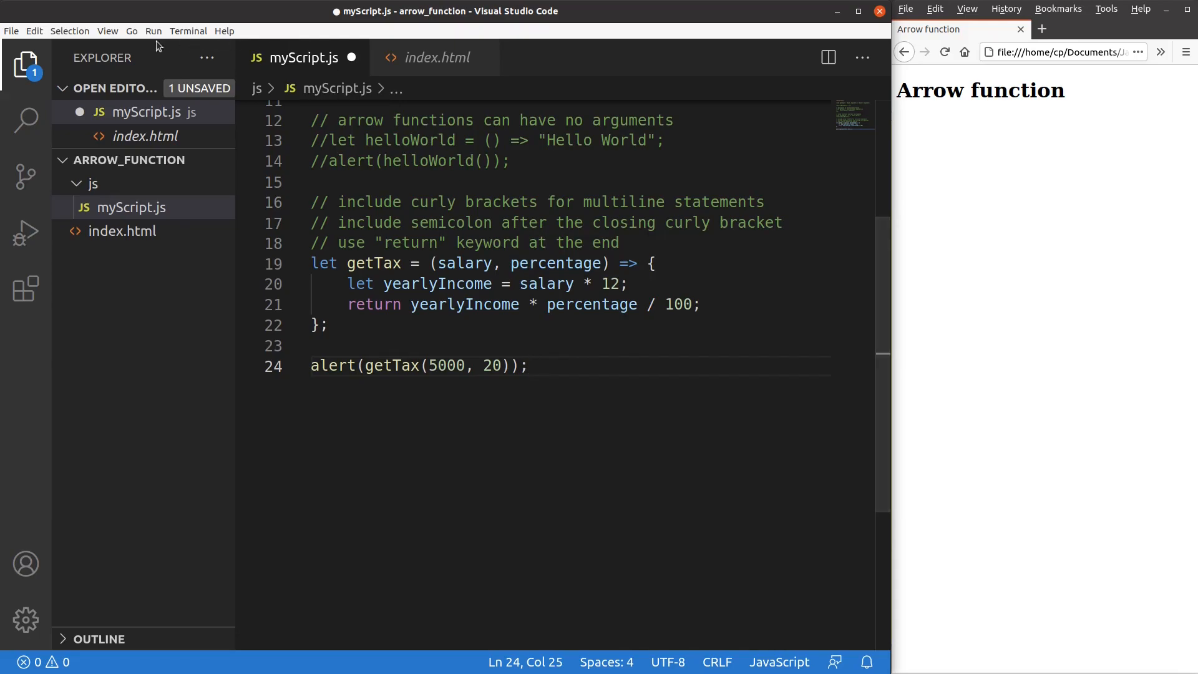
click(11, 32)
click(25, 194)
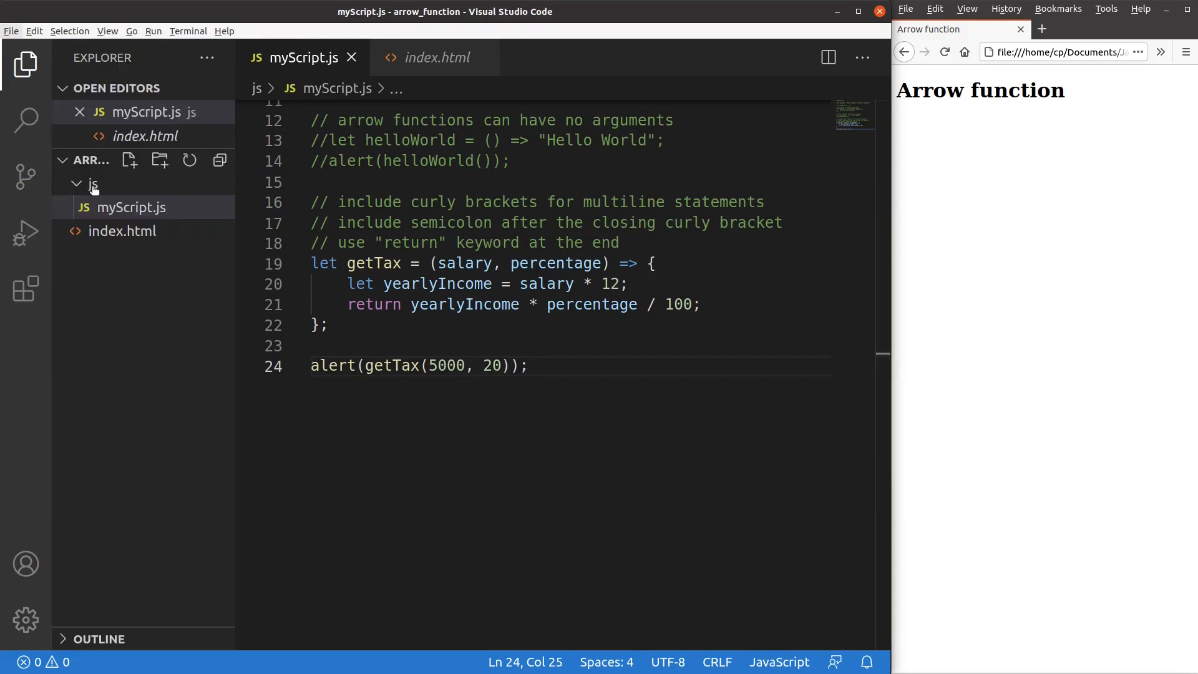
click(945, 52)
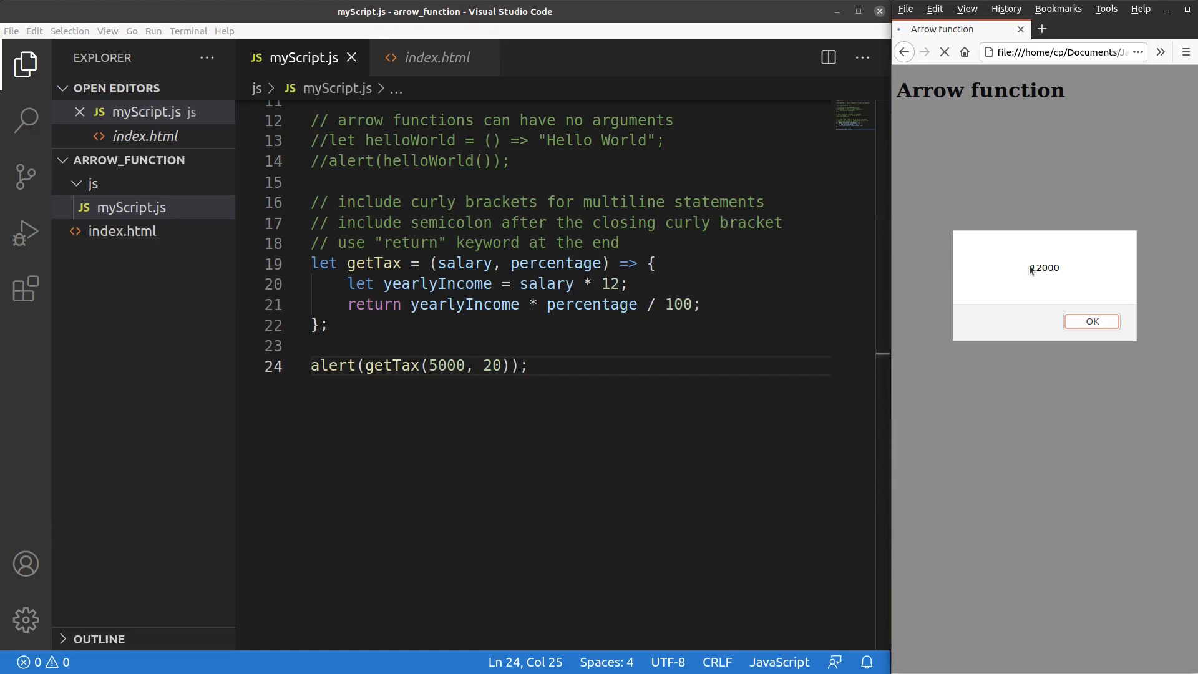
Dismiss the 12000 alert and review getTax's curly brackets and closing semicolon.
click(1093, 321)
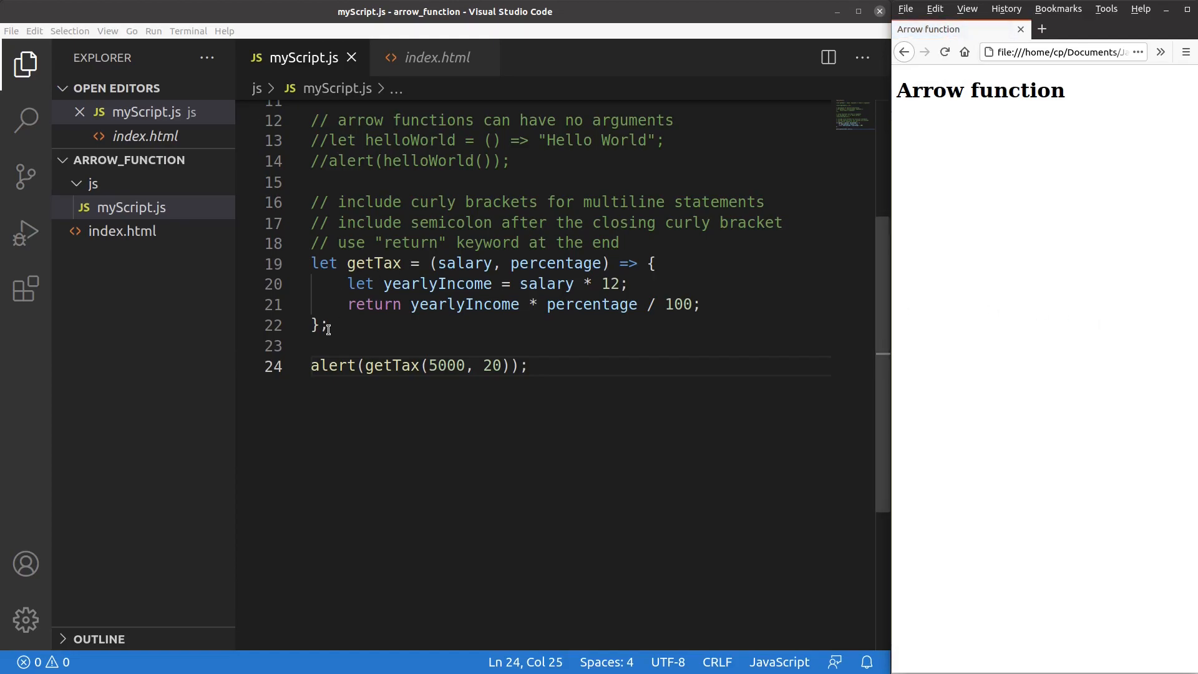
drag(327, 326, 322, 326)
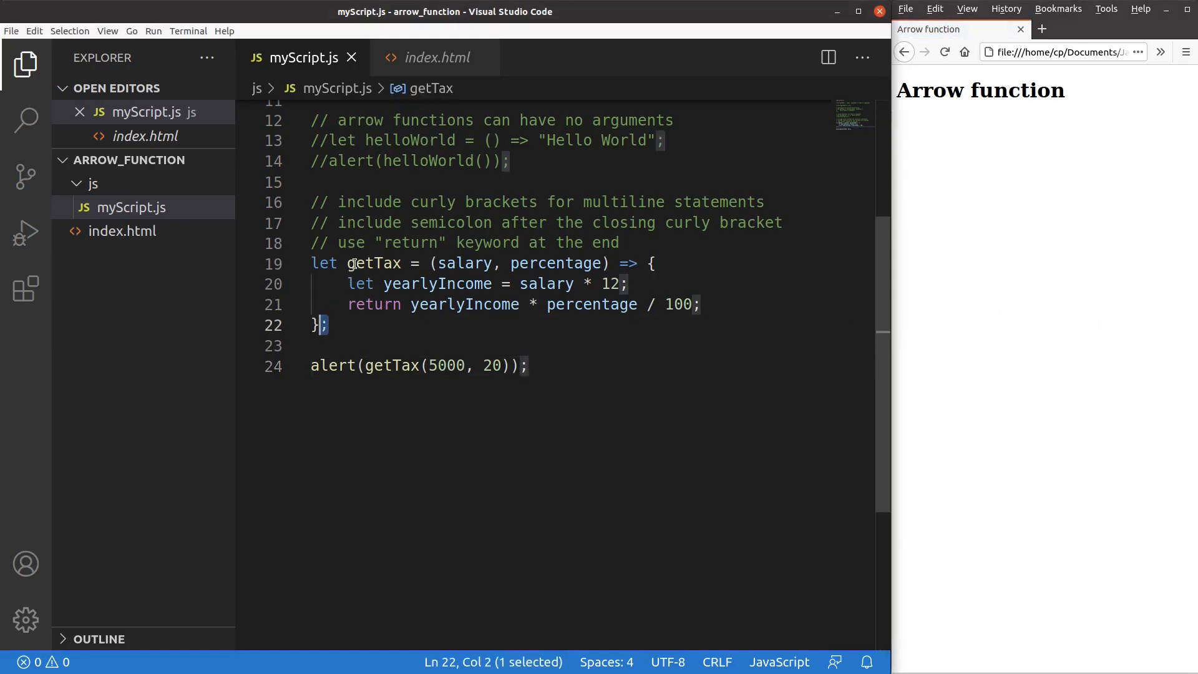
click(330, 325)
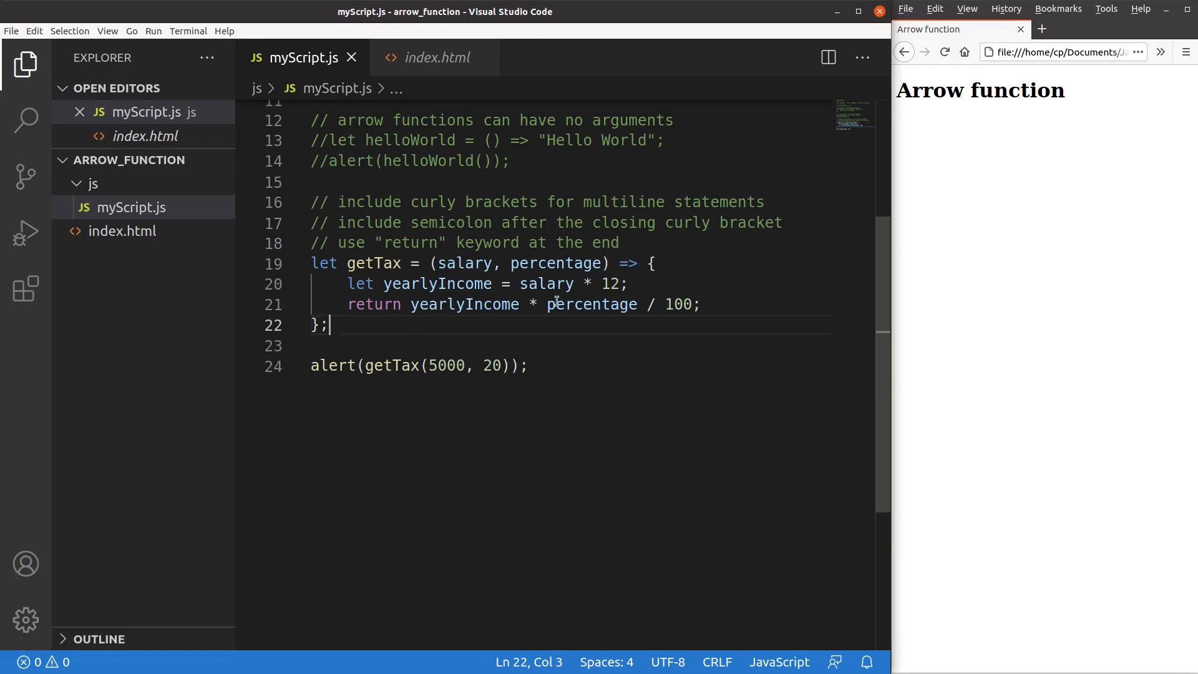
drag(645, 263, 657, 263)
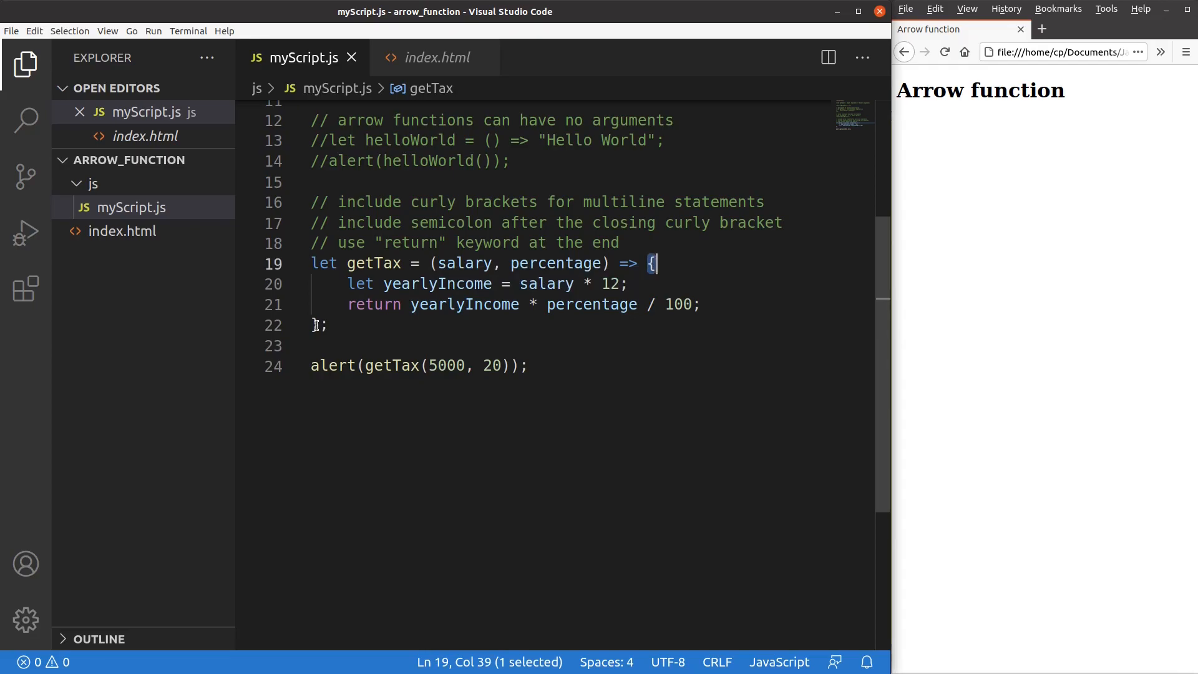
drag(320, 325, 311, 326)
scroll(666, 356, up, 1)
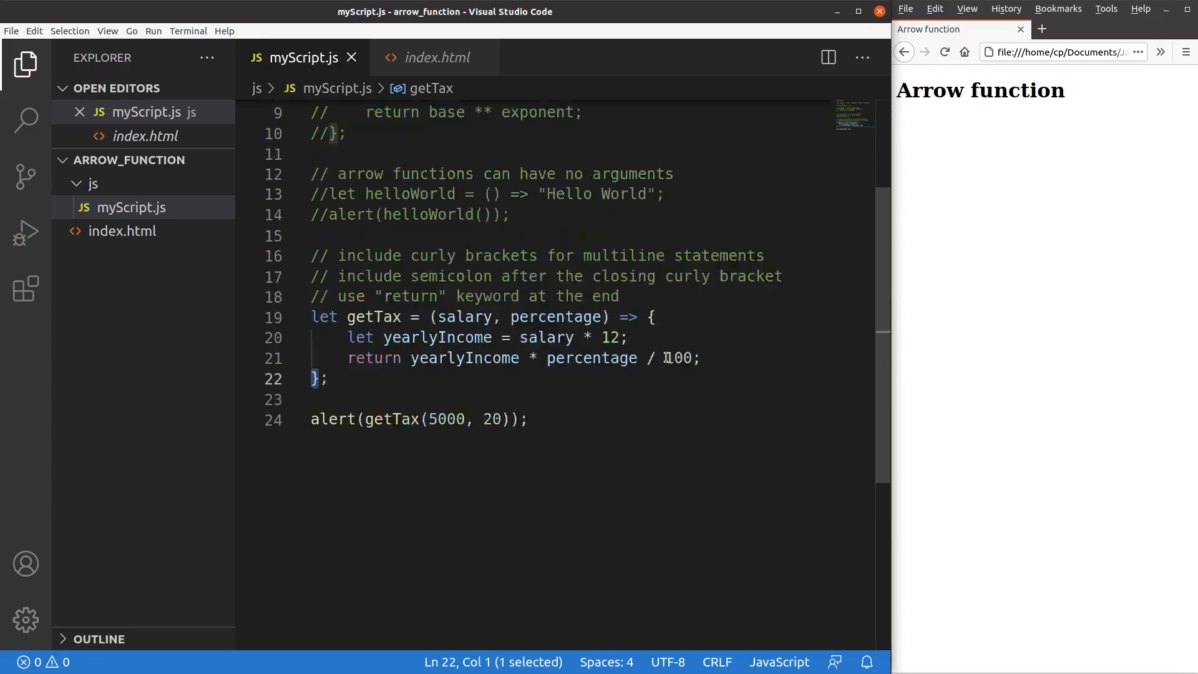
scroll(666, 357, up, 3)
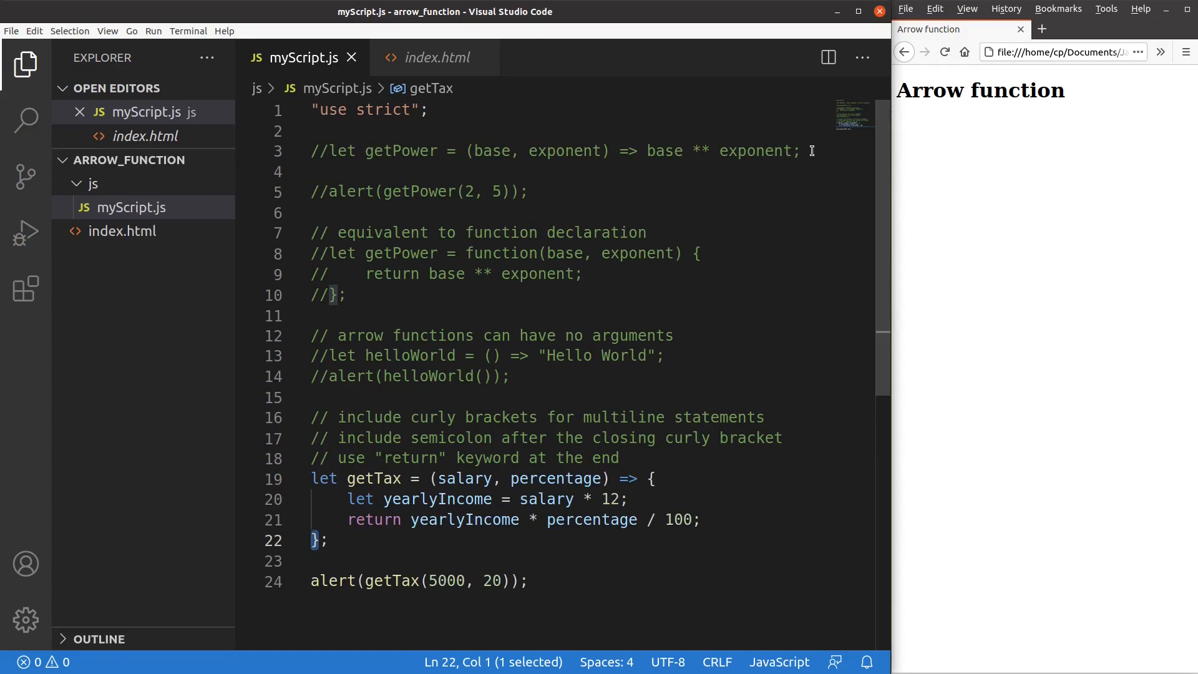
Review the getPower one-liner, the helloWorld line and the return keyword inside getTax.
drag(811, 151, 320, 155)
click(320, 152)
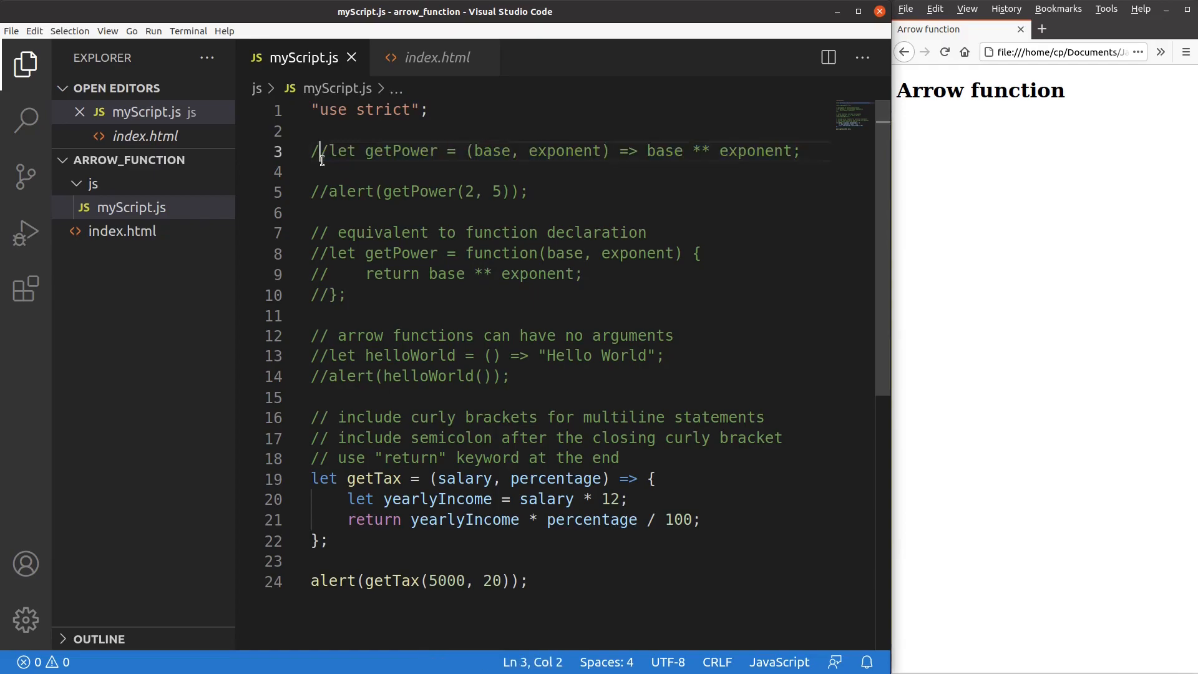
scroll(409, 319, down, 2)
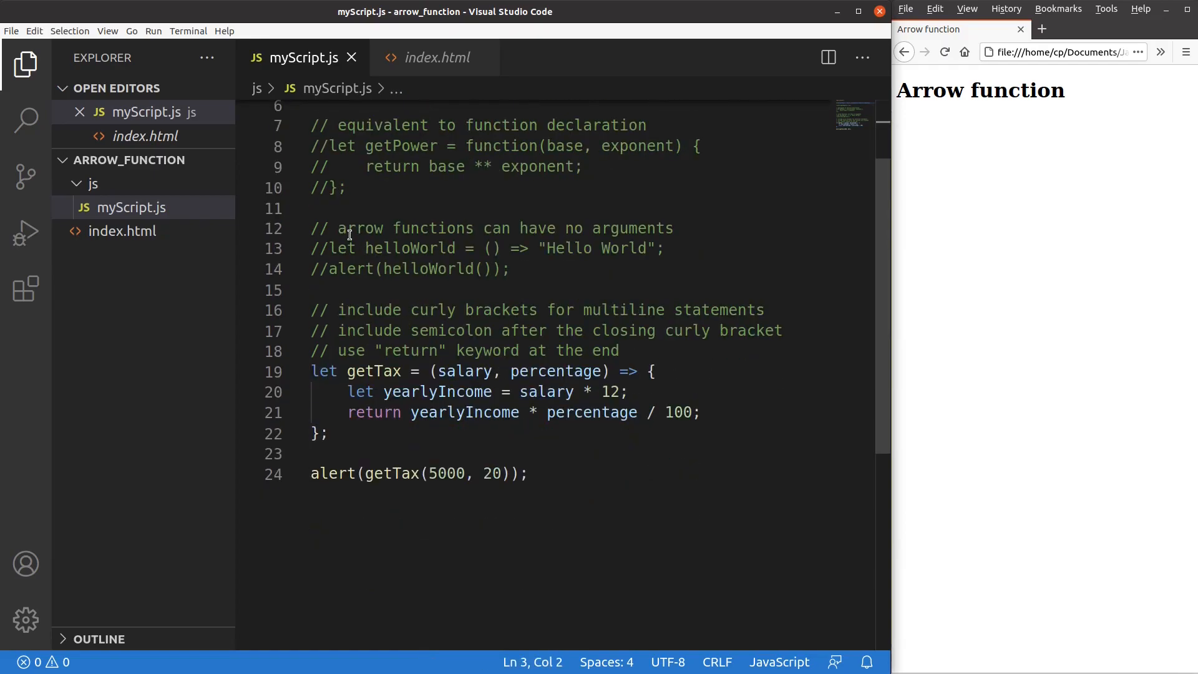
click(493, 248)
scroll(553, 319, down, 2)
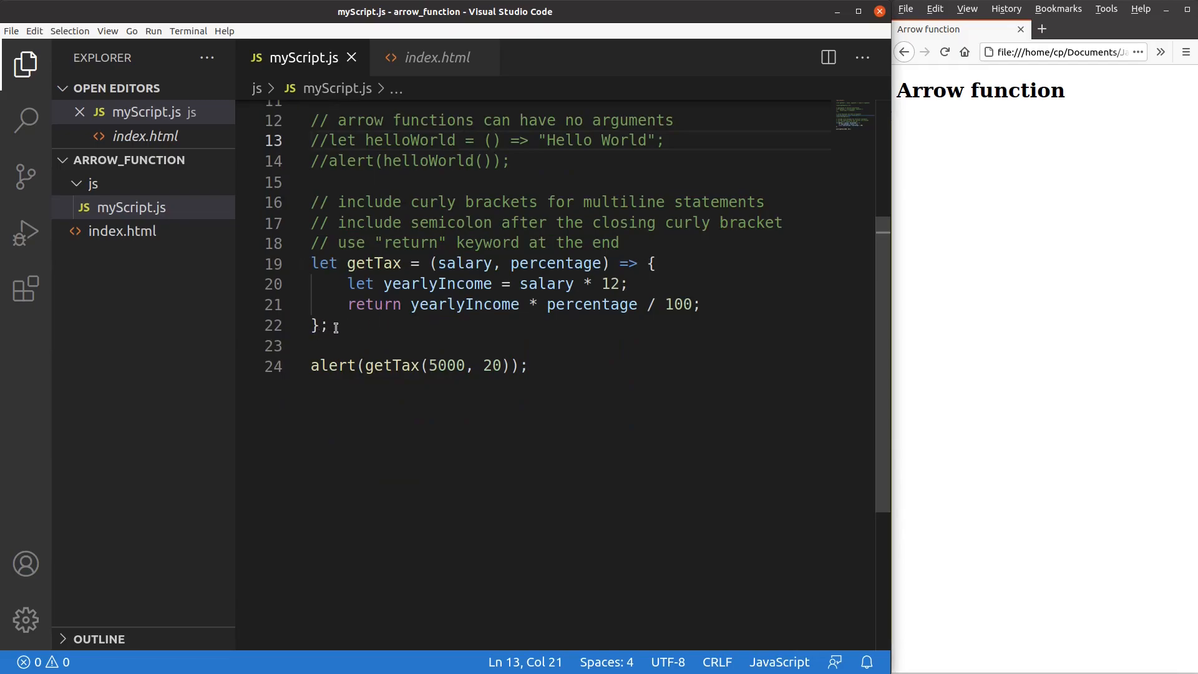
drag(344, 307, 403, 307)
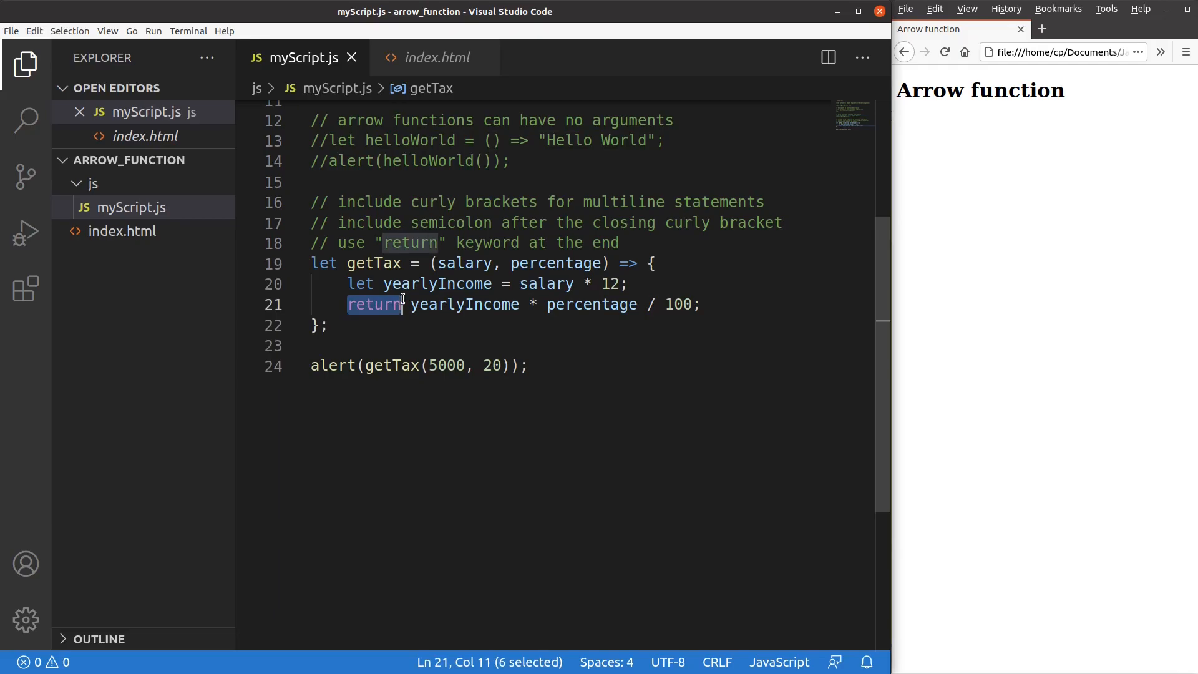